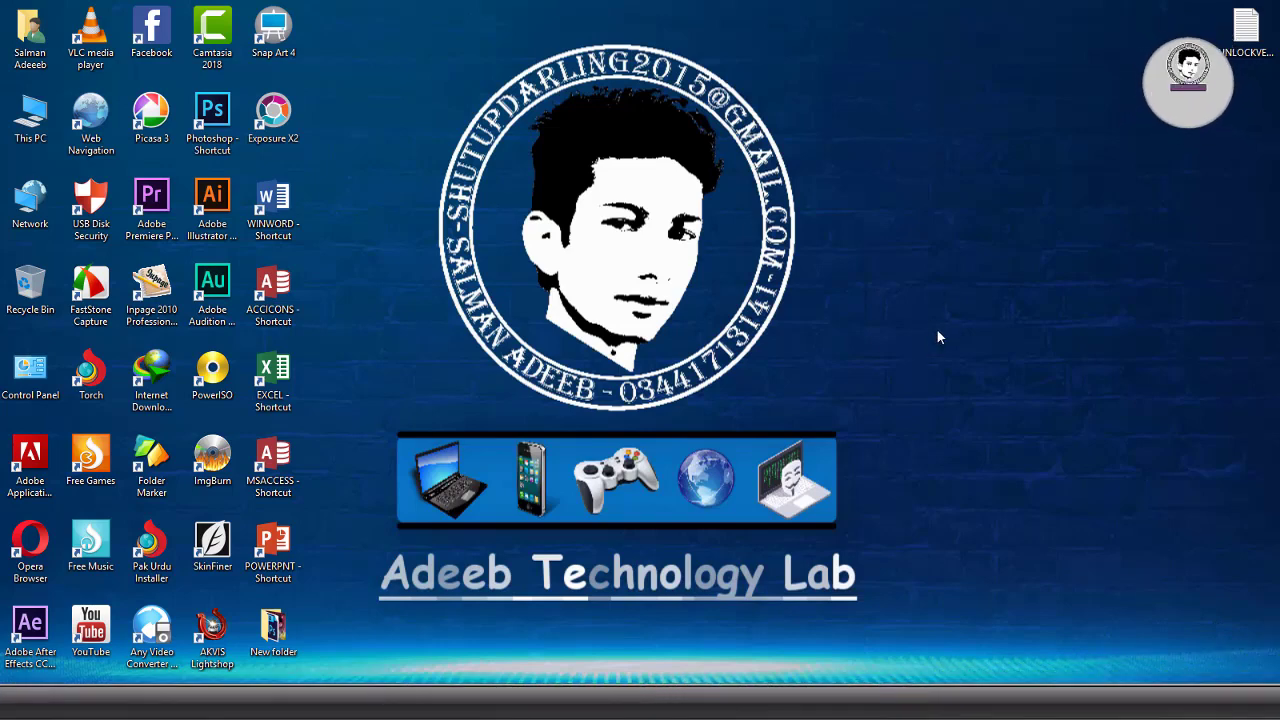
# - Refresh the desktop, then drag Frame 16.psd from the New folder window onto Photoshop
pyautogui.rightClick(897, 244)
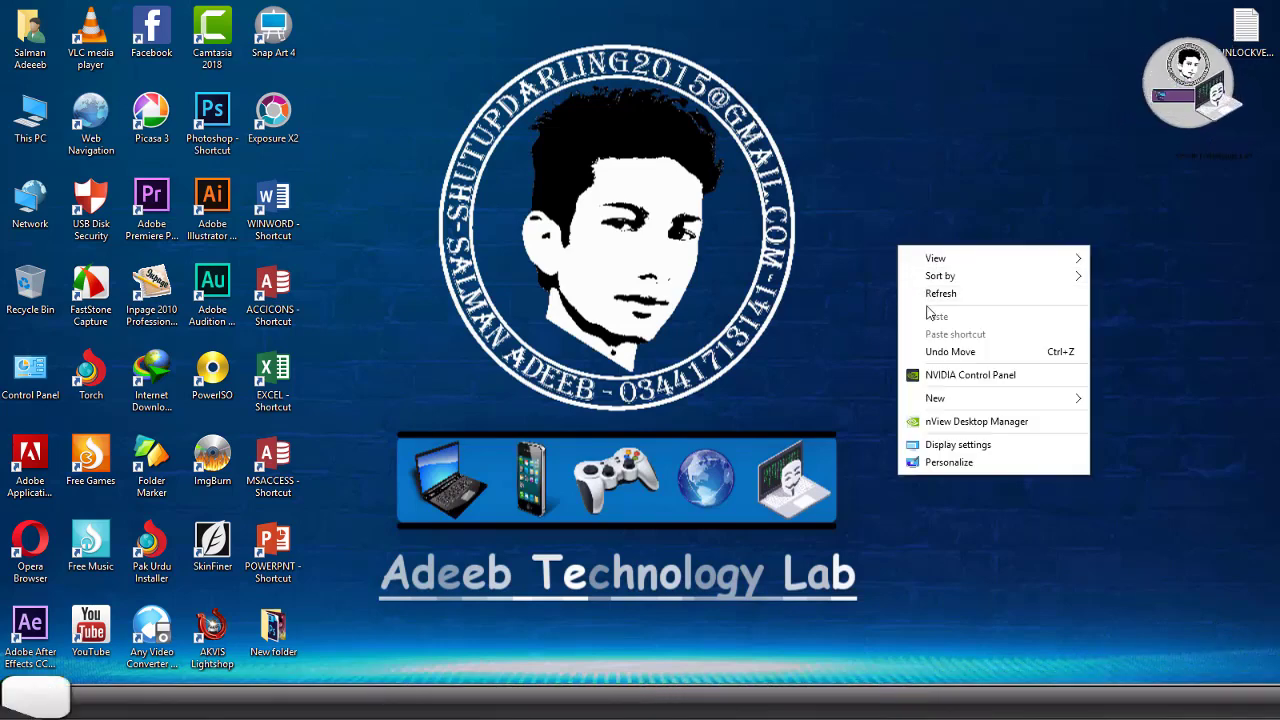
pyautogui.click(940, 293)
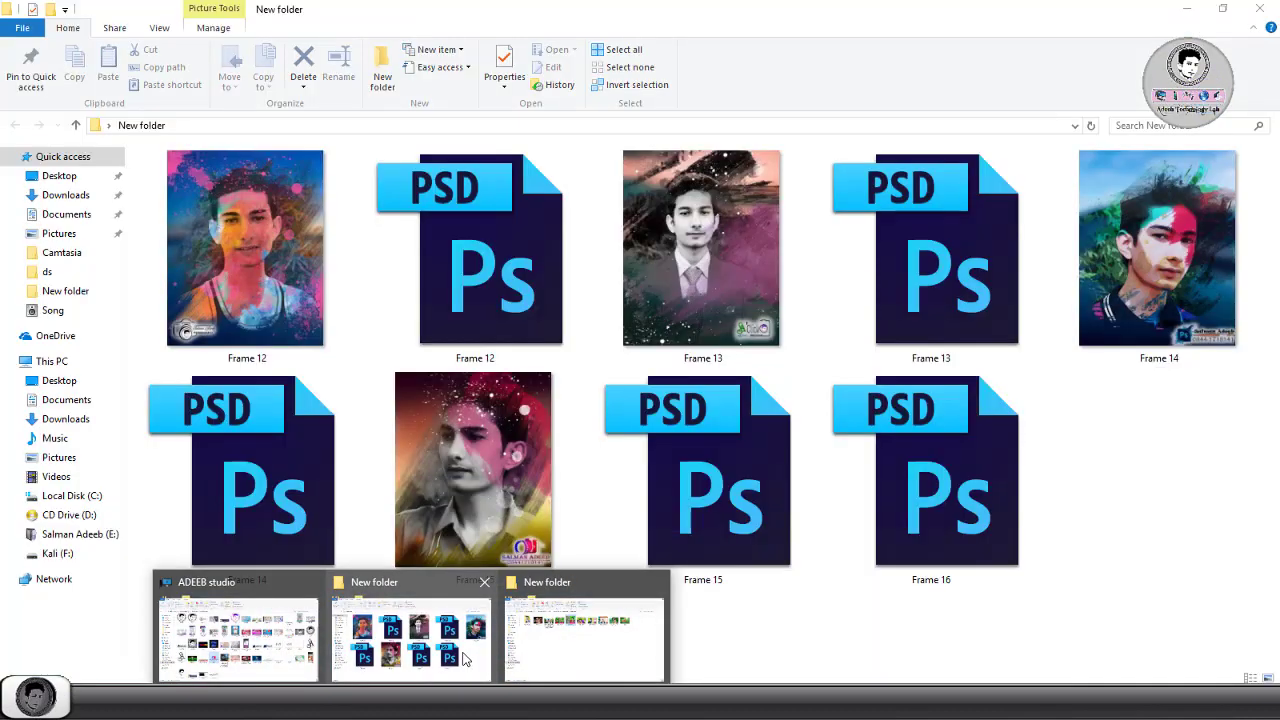
pyautogui.click(412, 625)
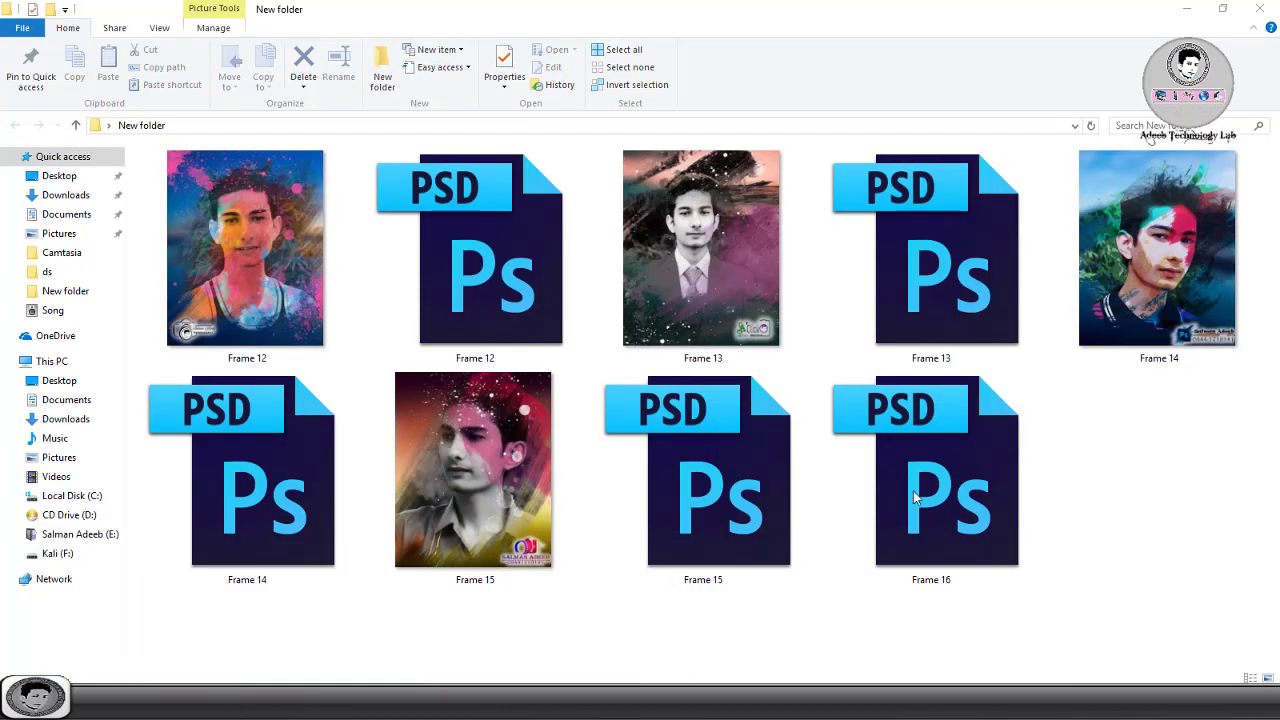
pyautogui.click(913, 497)
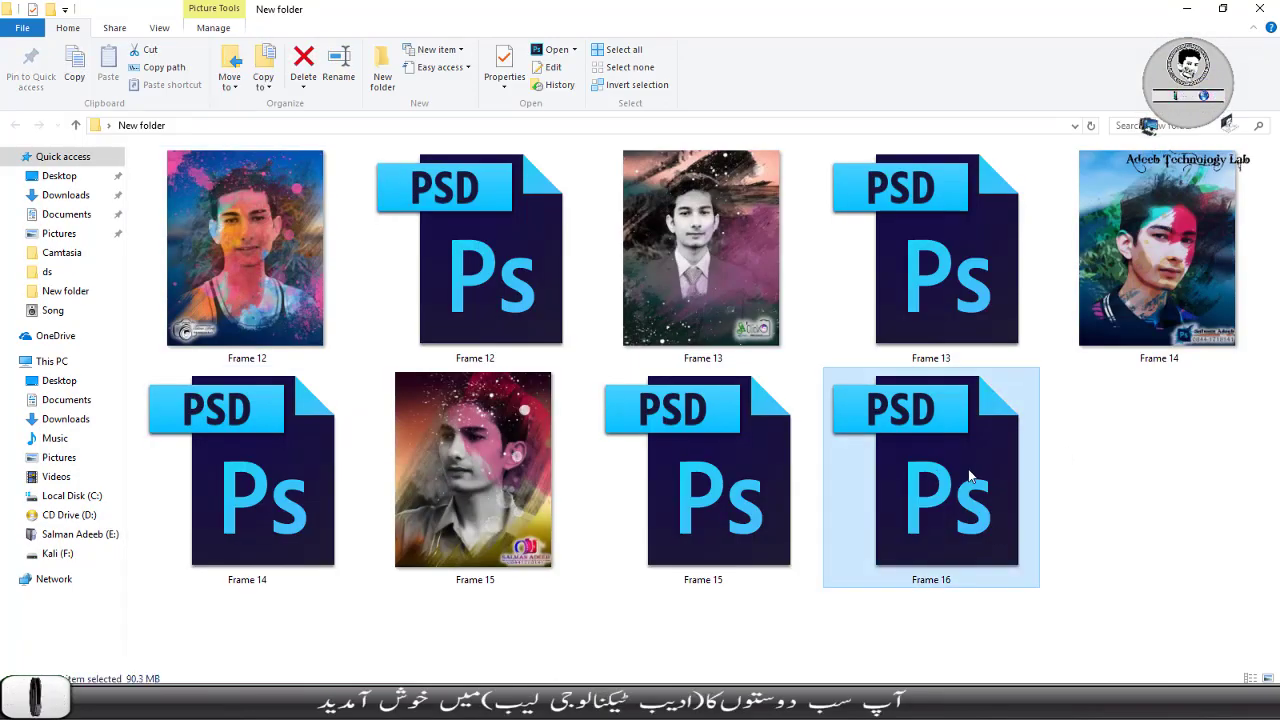
pyautogui.moveTo(969, 476); pyautogui.dragTo(612, 640)
pyautogui.moveTo(572, 700); pyautogui.dragTo(615, 422)
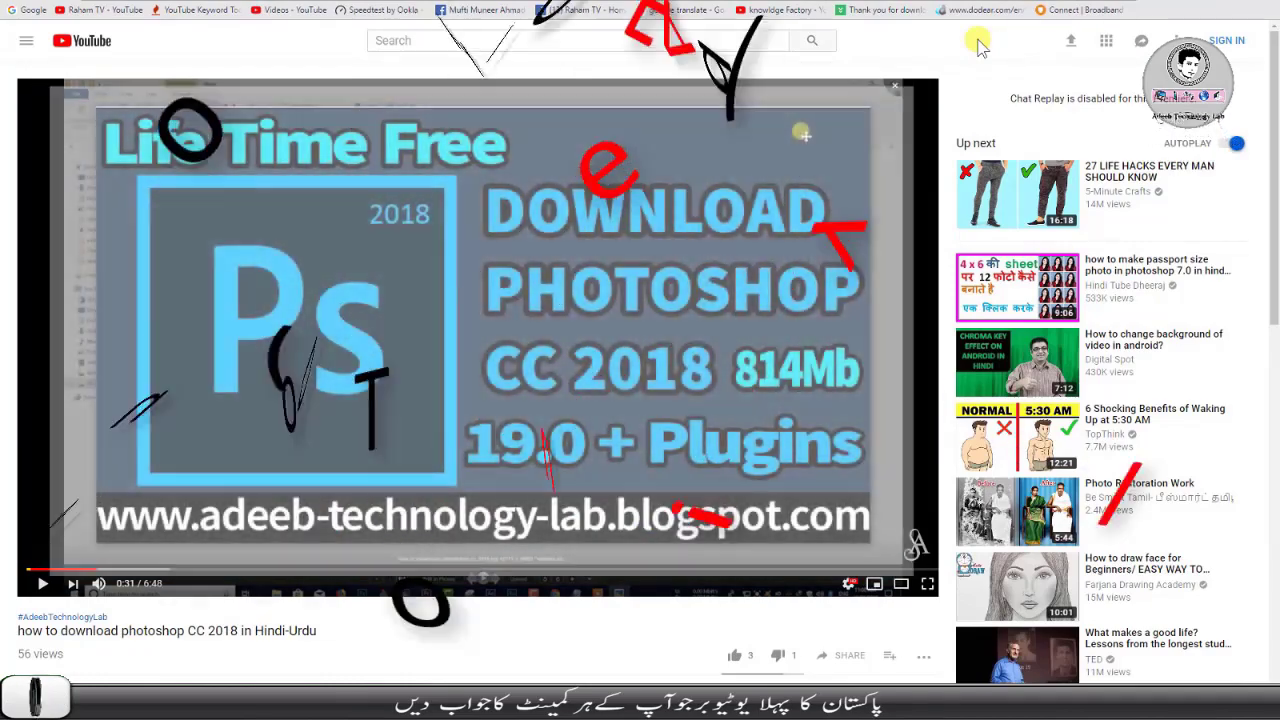
# - Scroll down to the video description and expand it with SHOW MORE
pyautogui.scroll(-2, 980, 45)
pyautogui.scroll(-2, 1060, 40)
pyautogui.scroll(-2, 1060, 40)
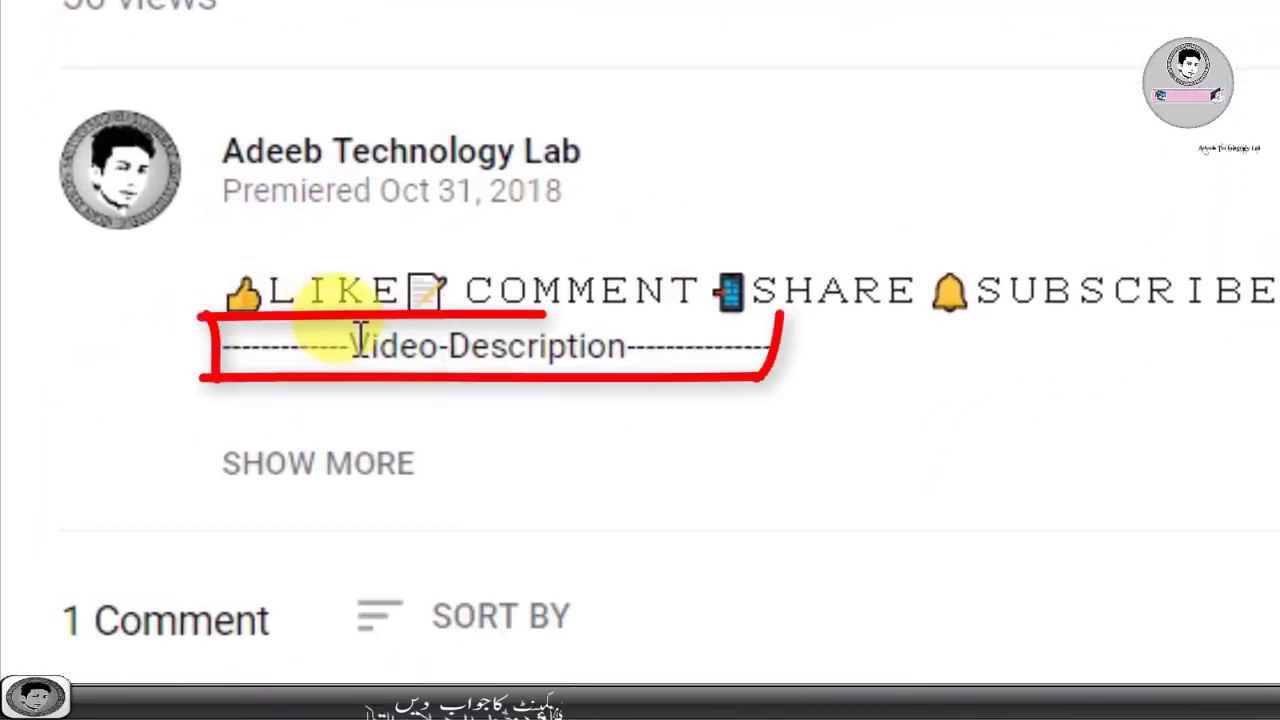
pyautogui.moveTo(352, 338); pyautogui.dragTo(628, 346)
pyautogui.click(505, 350)
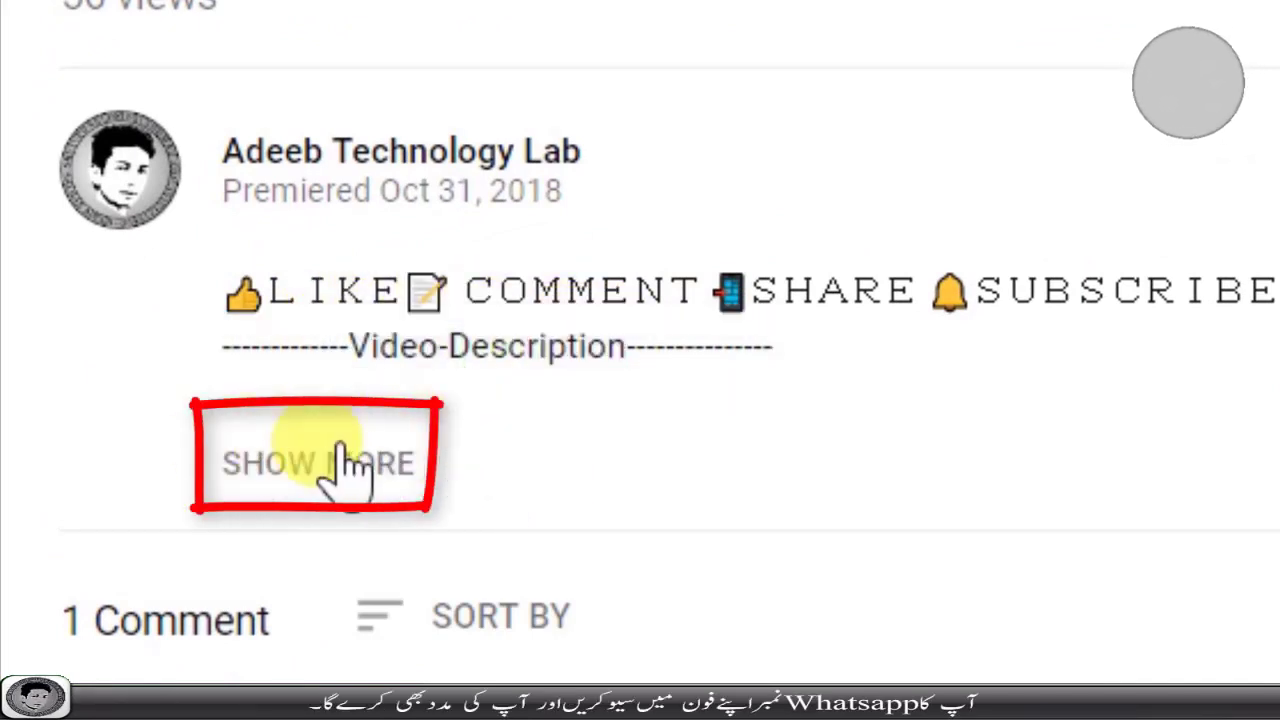
pyautogui.click(370, 485)
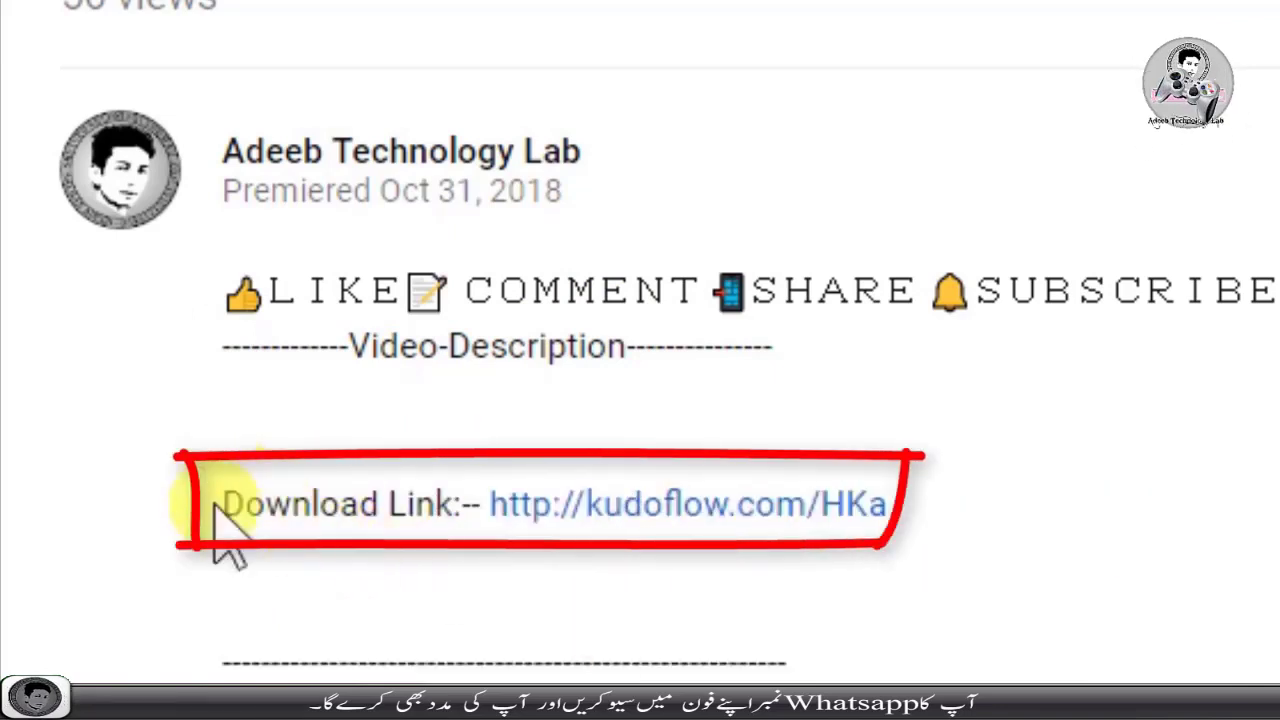
# - Follow the kudoflow link beside Download Link
pyautogui.moveTo(219, 506); pyautogui.dragTo(482, 505)
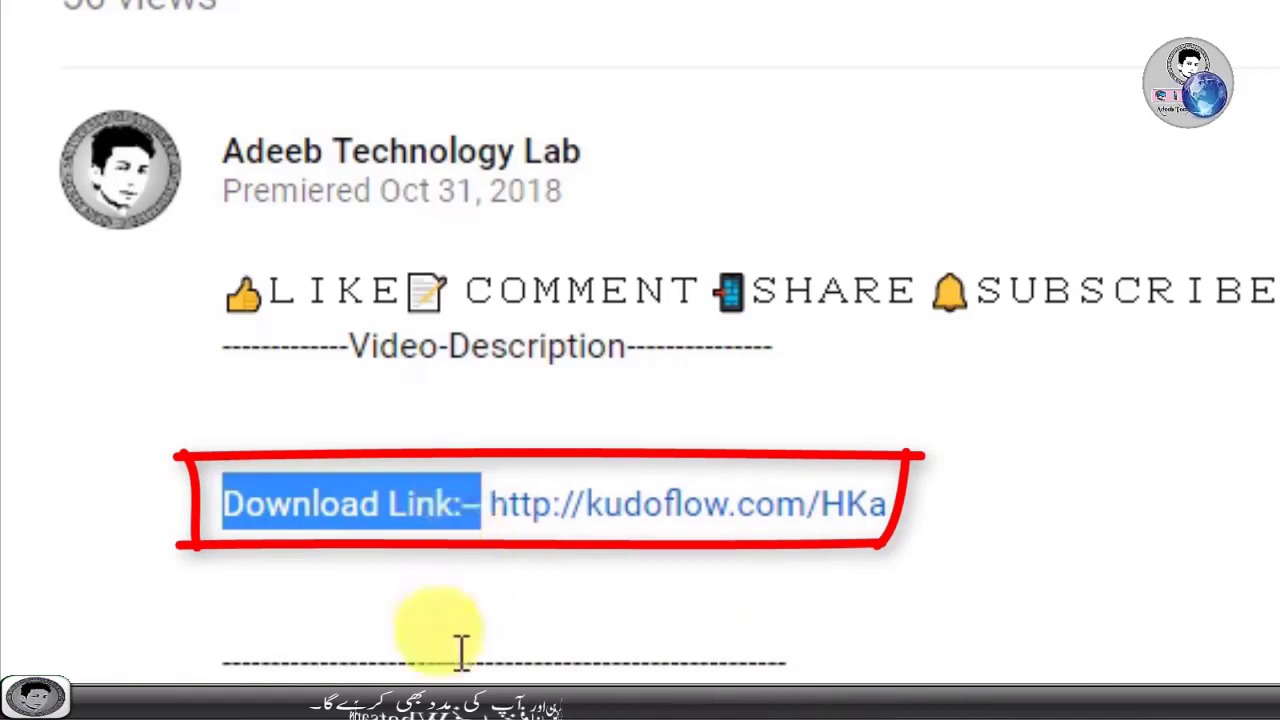
pyautogui.click(336, 495)
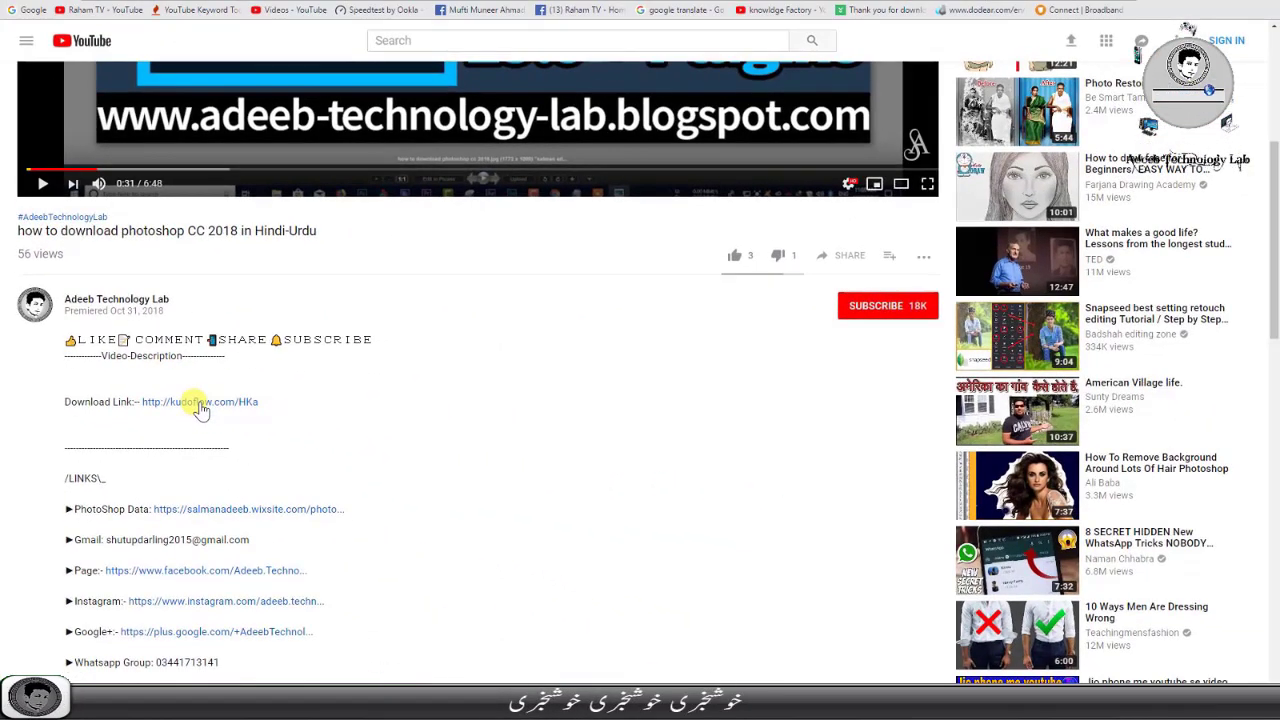
pyautogui.click(200, 403)
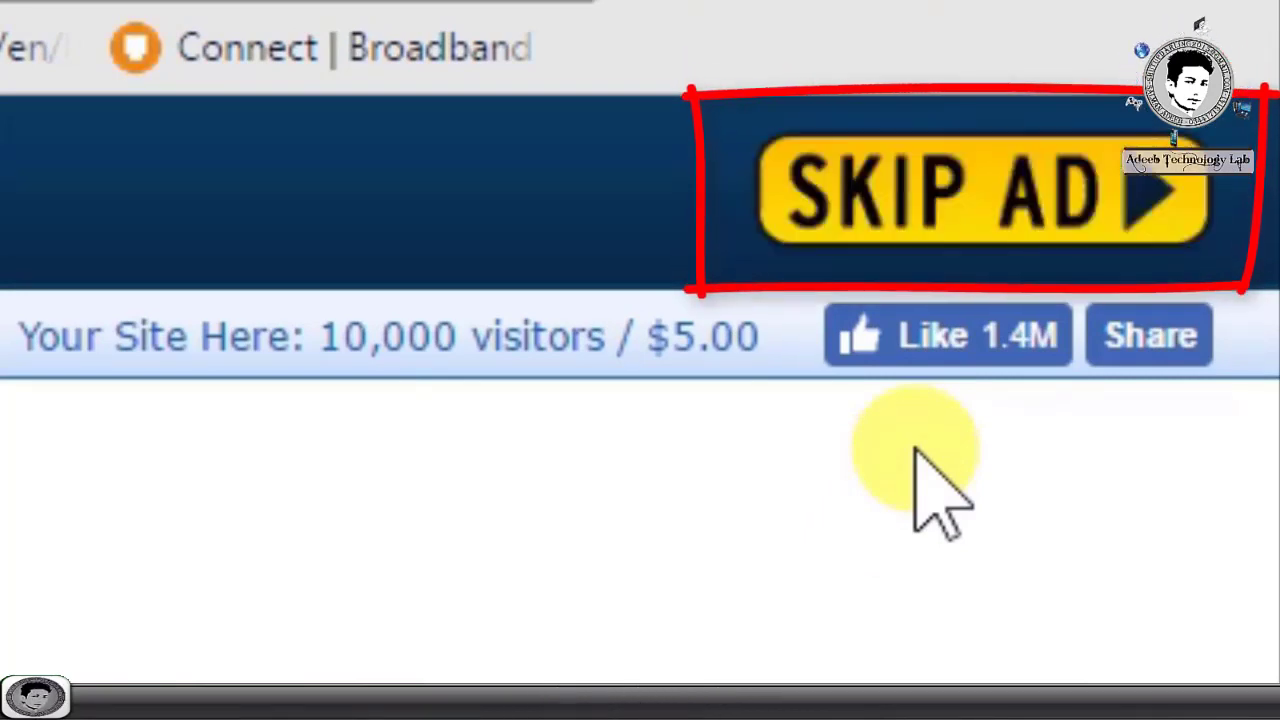
# - Skip the ad, then follow the kudoflow link under Download PSD Templates
pyautogui.click(945, 250)
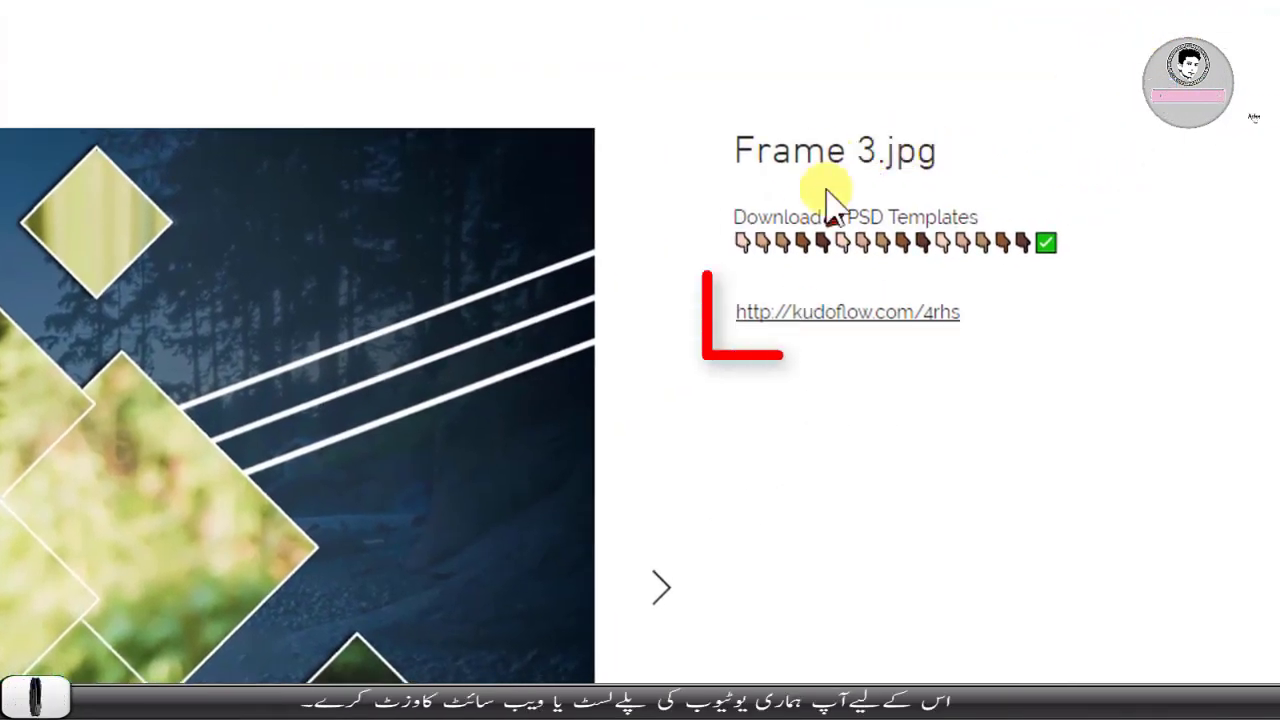
pyautogui.moveTo(734, 216); pyautogui.dragTo(978, 216)
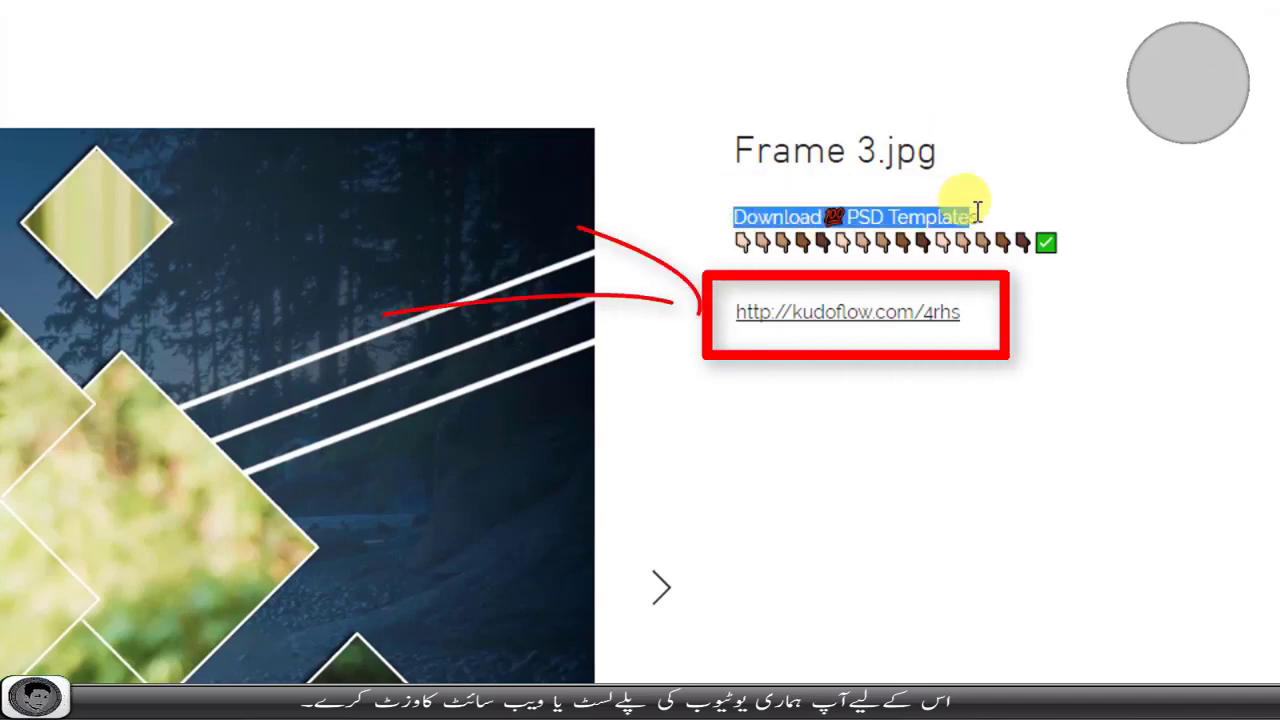
pyautogui.click(794, 316)
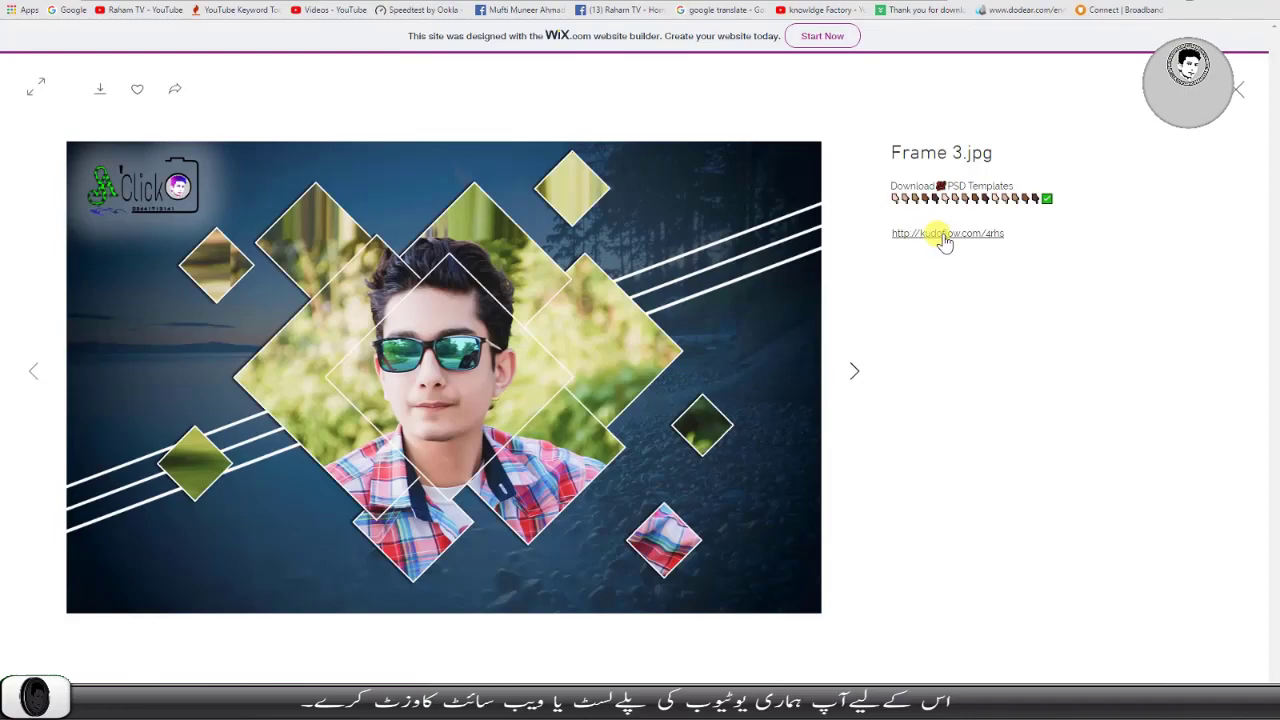
pyautogui.click(945, 236)
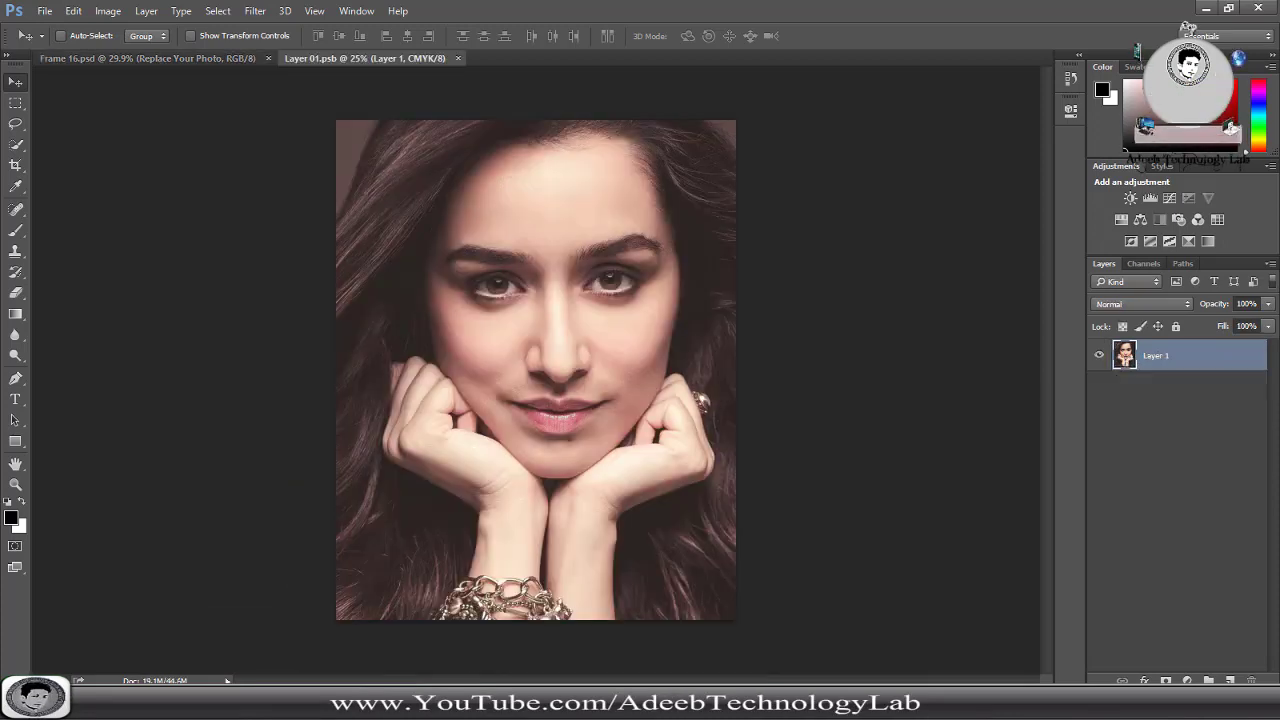
# - Go up one folder in Explorer and drop DSC_0094 (3) onto the Layer 01.psb canvas
pyautogui.click(447, 655)
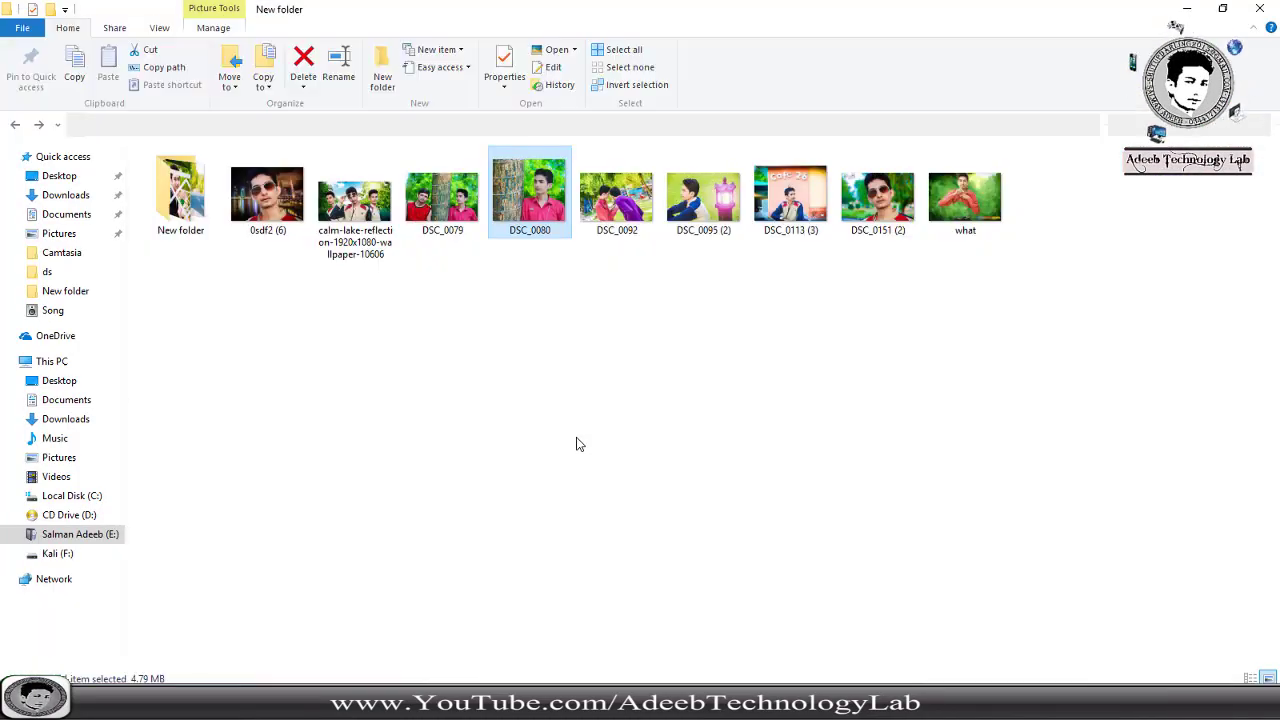
pyautogui.click(577, 444)
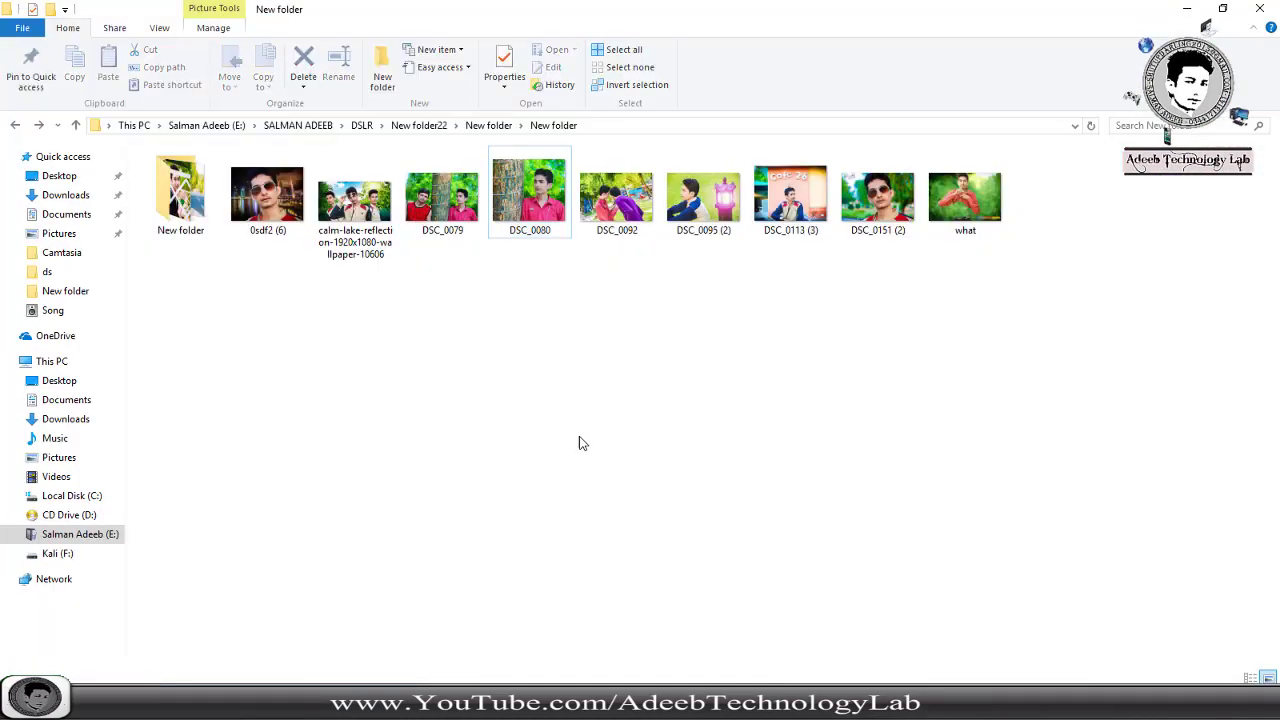
pyautogui.press('BackSpace')
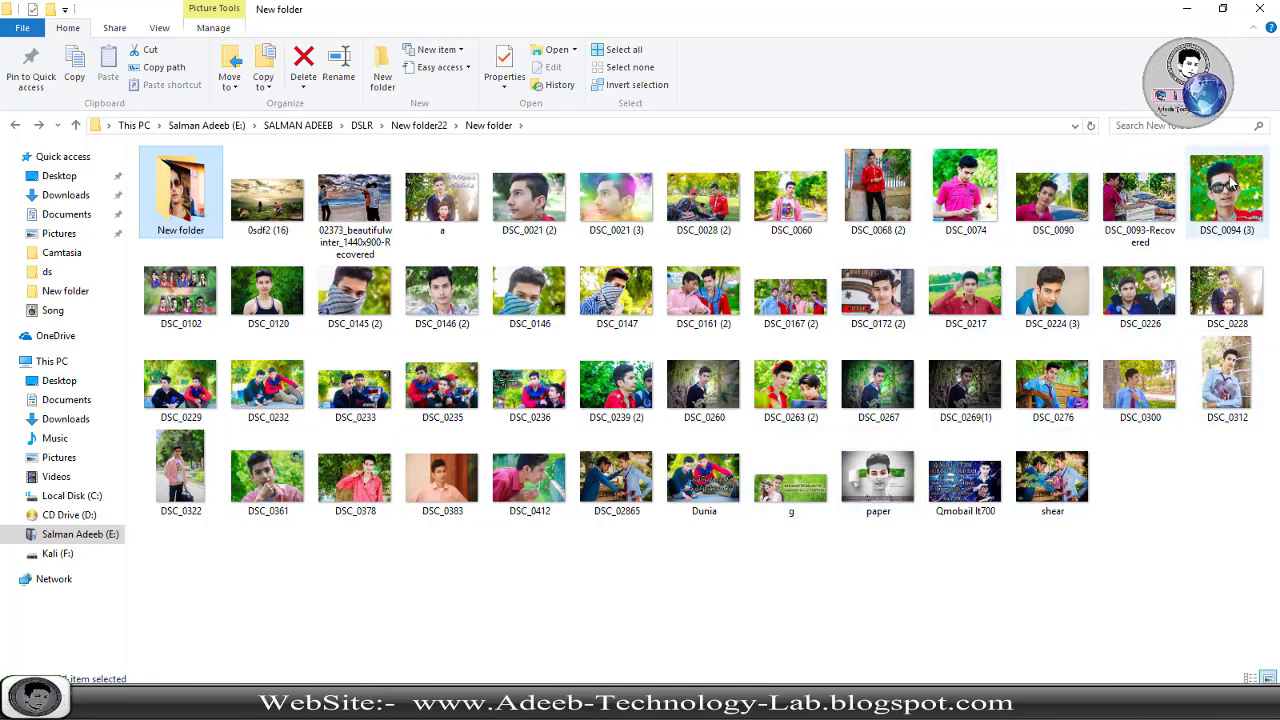
pyautogui.moveTo(1240, 233)
pyautogui.mouseDown()
pyautogui.moveTo(566, 680)
pyautogui.moveTo(572, 452)
pyautogui.mouseUp()
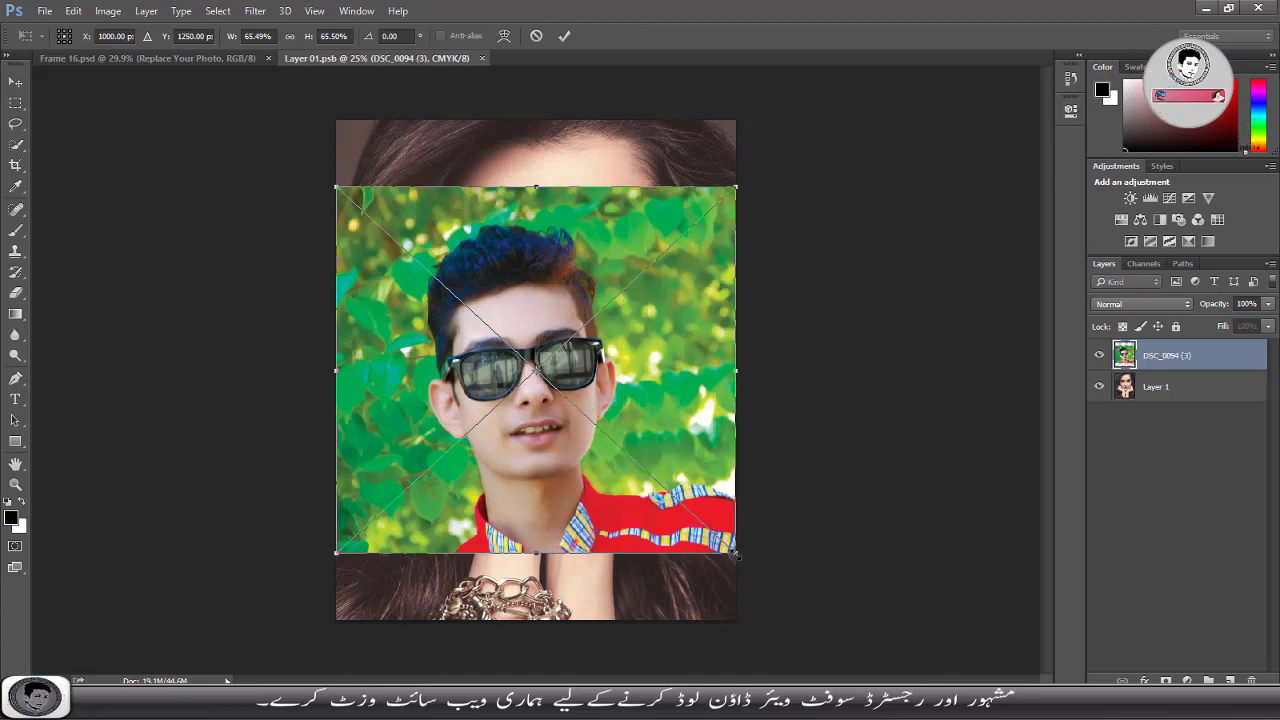
# - Scale the placed DSC_0094 (3) photo to about 90.8% to cover the canvas
pyautogui.moveTo(735, 553); pyautogui.dragTo(767, 637)
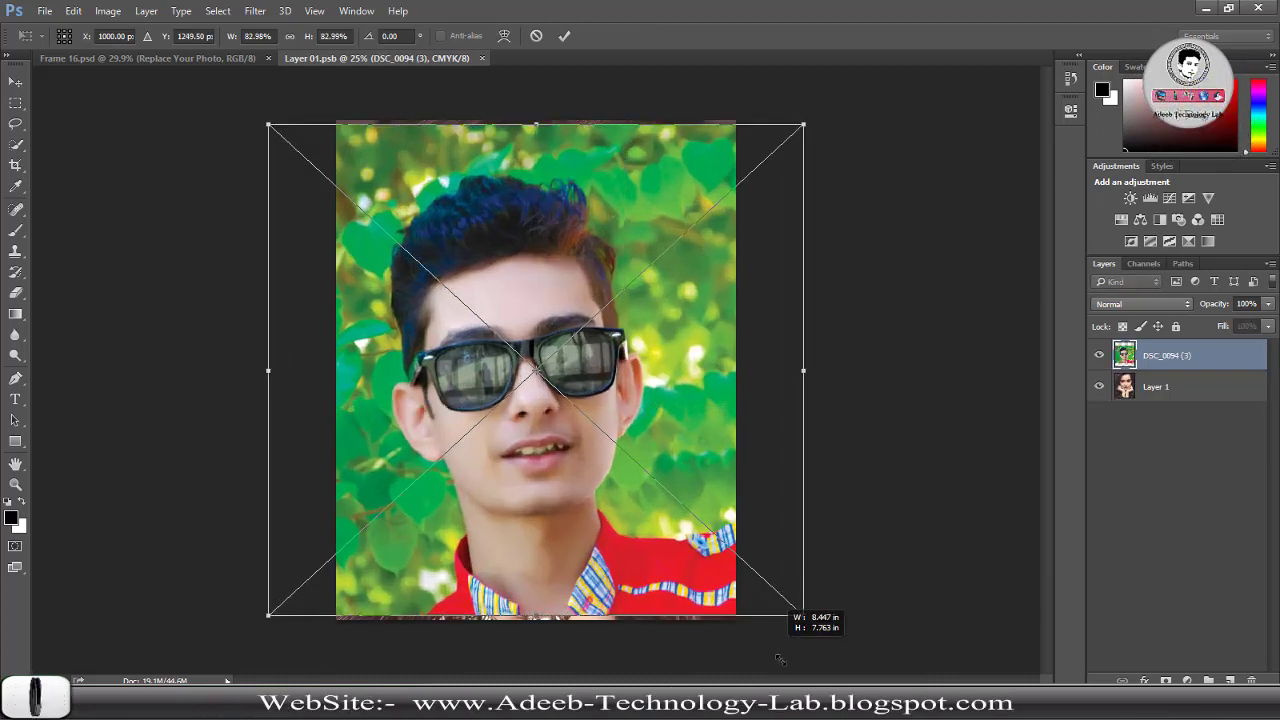
pyautogui.moveTo(767, 637); pyautogui.dragTo(780, 660)
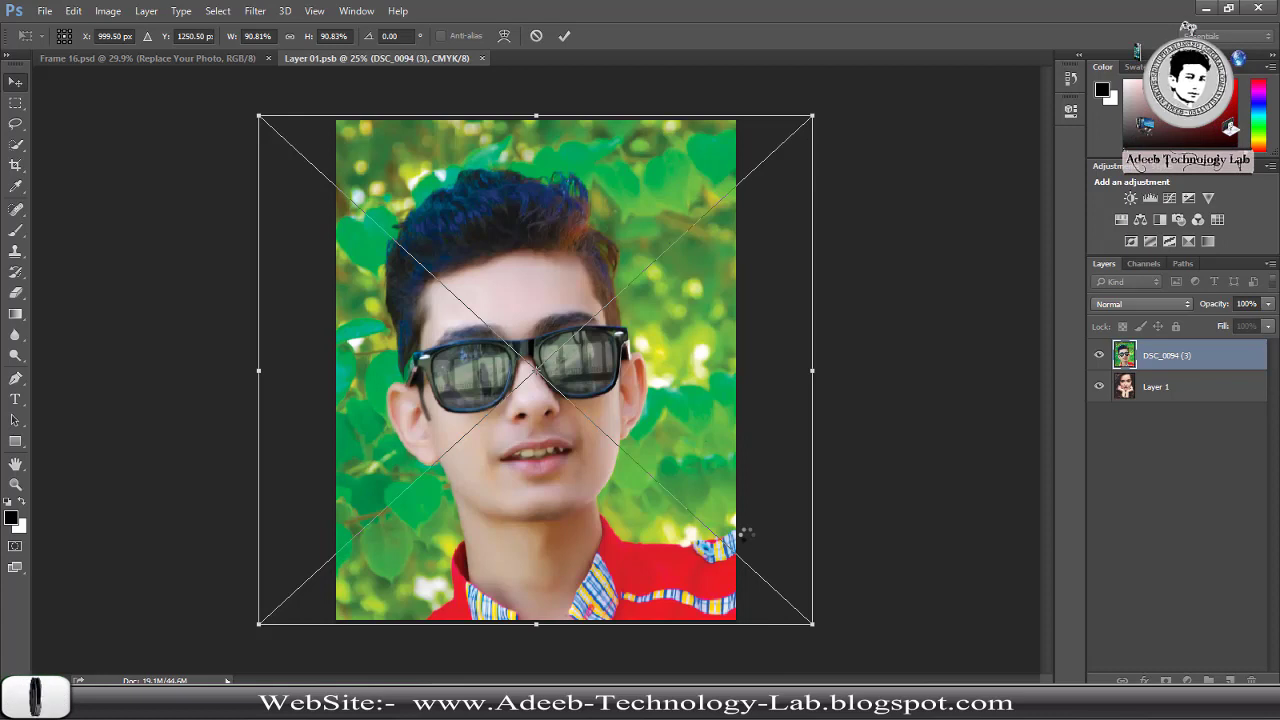
pyautogui.press('Return')
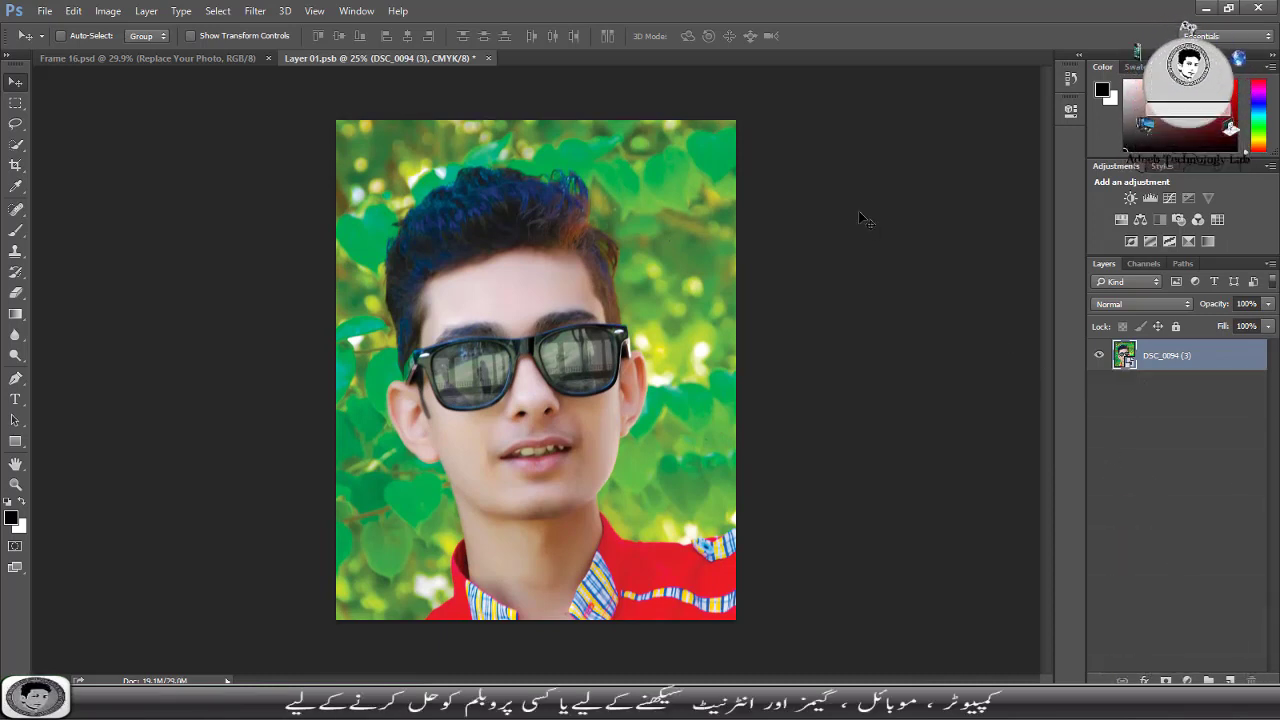
# - Close Layer 01.psb and choose Yes to save its changes
pyautogui.click(489, 59)
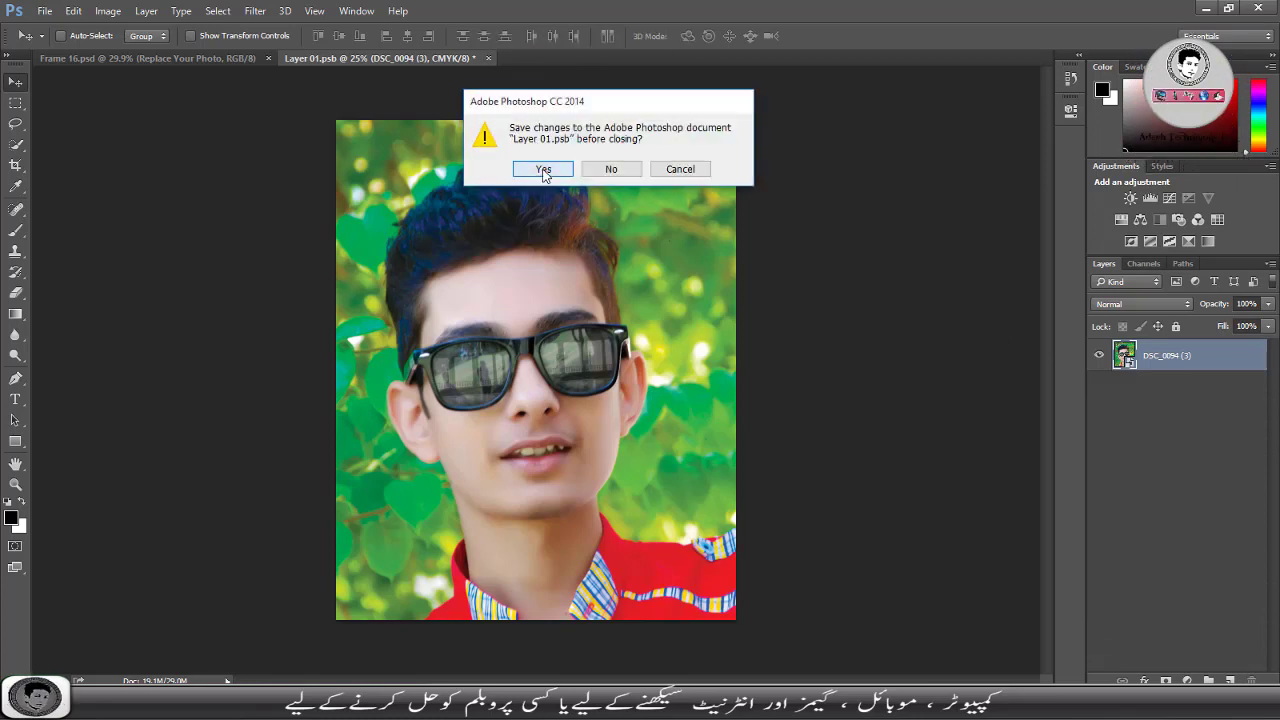
pyautogui.click(543, 169)
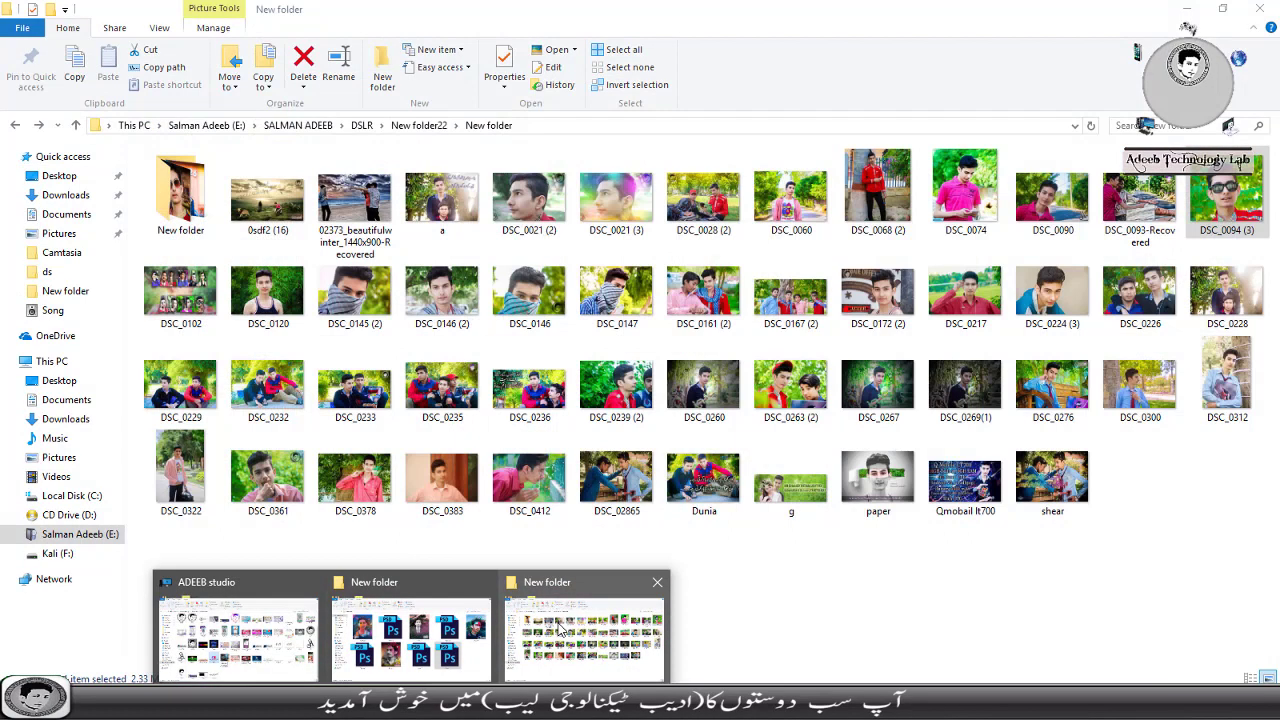
# - Go up two folders to DSLR, preview DSC_0276, and drag it toward Photoshop
pyautogui.click(560, 609)
pyautogui.press('F5')
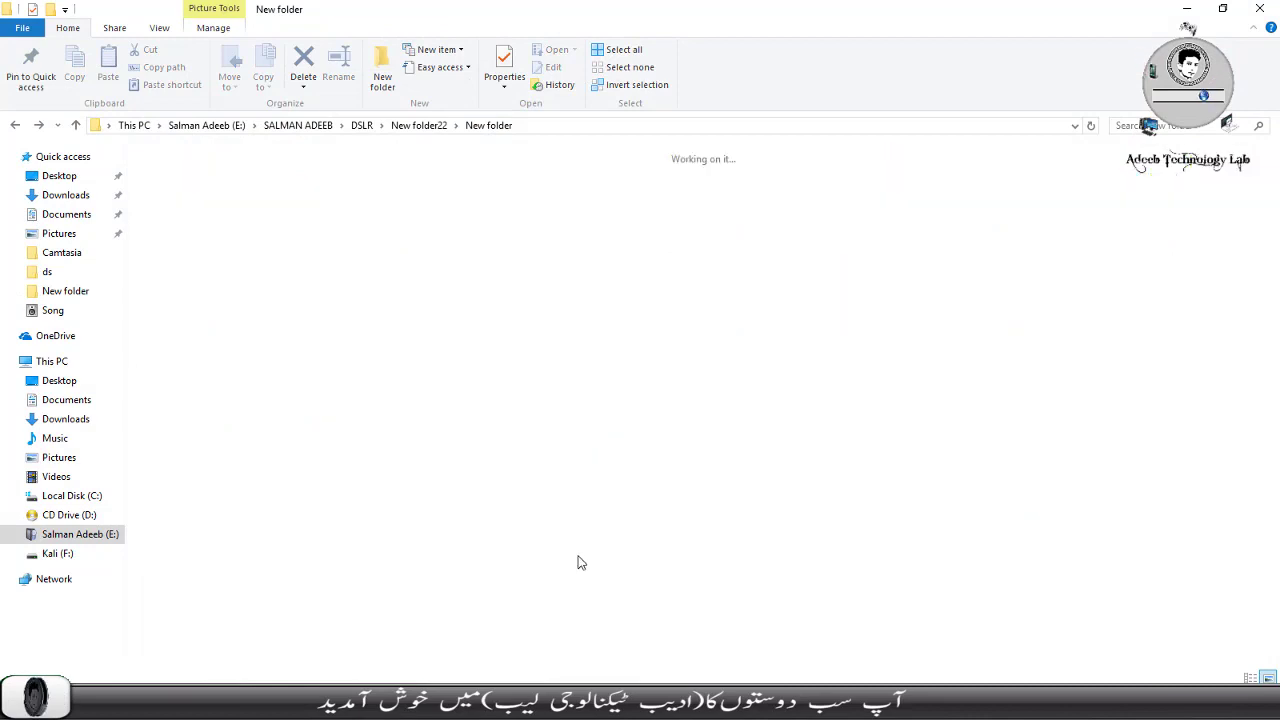
pyautogui.press('BackSpace')
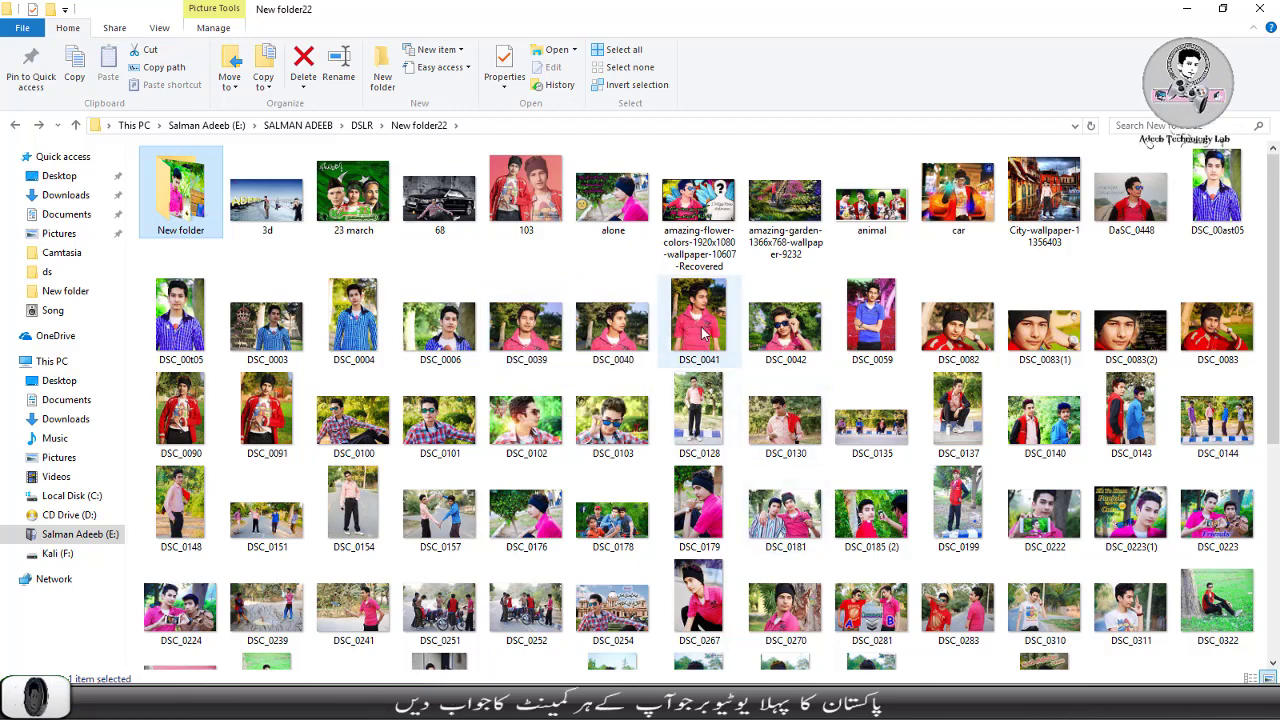
pyautogui.scroll(-5, 703, 335)
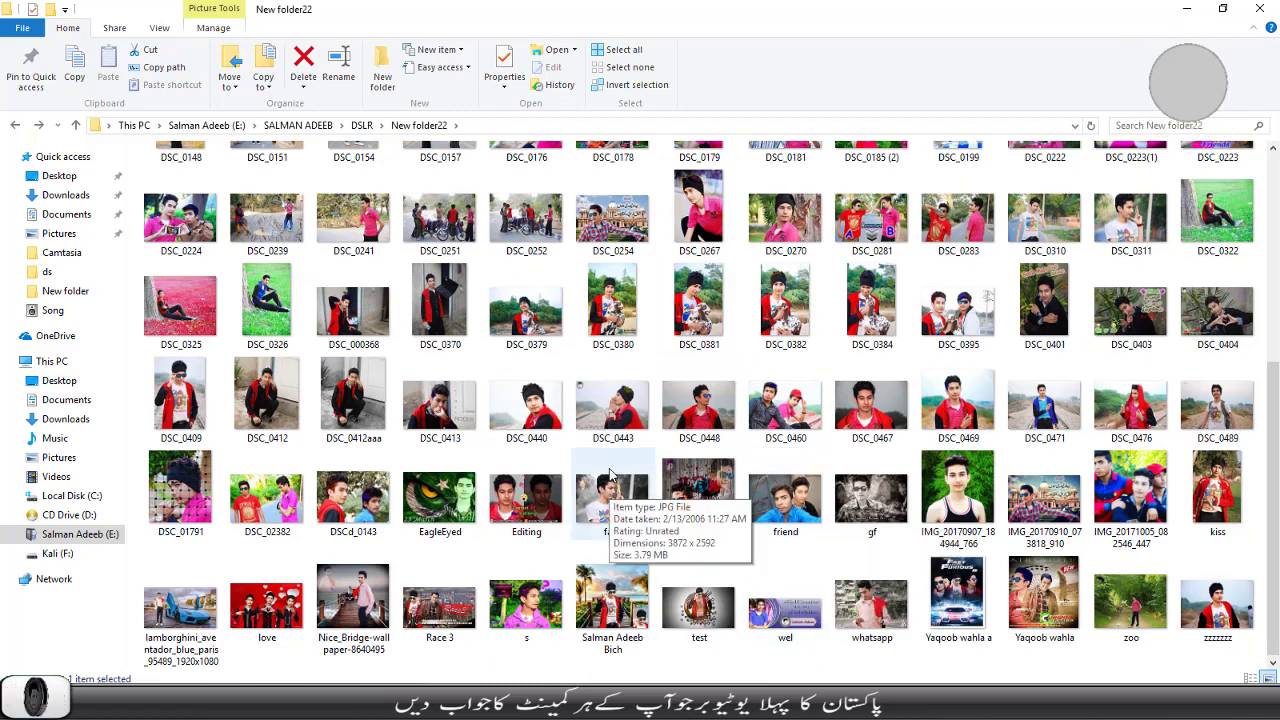
pyautogui.press('BackSpace')
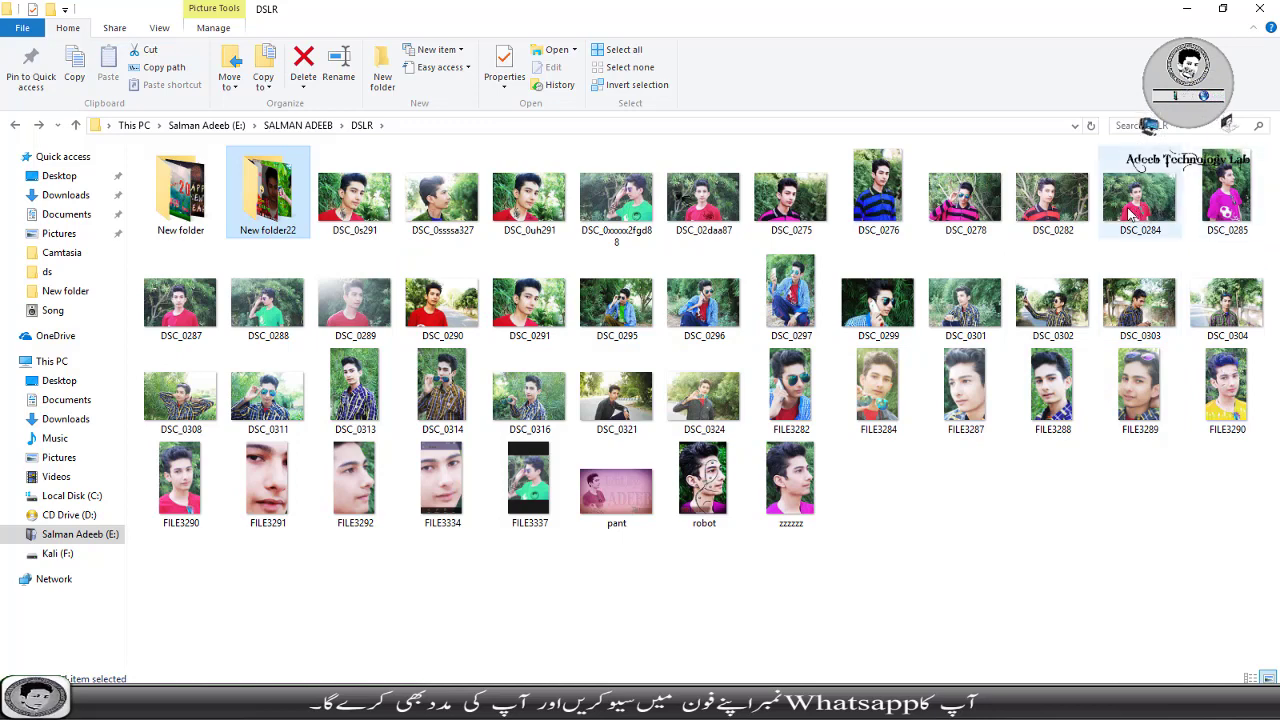
pyautogui.click(882, 183)
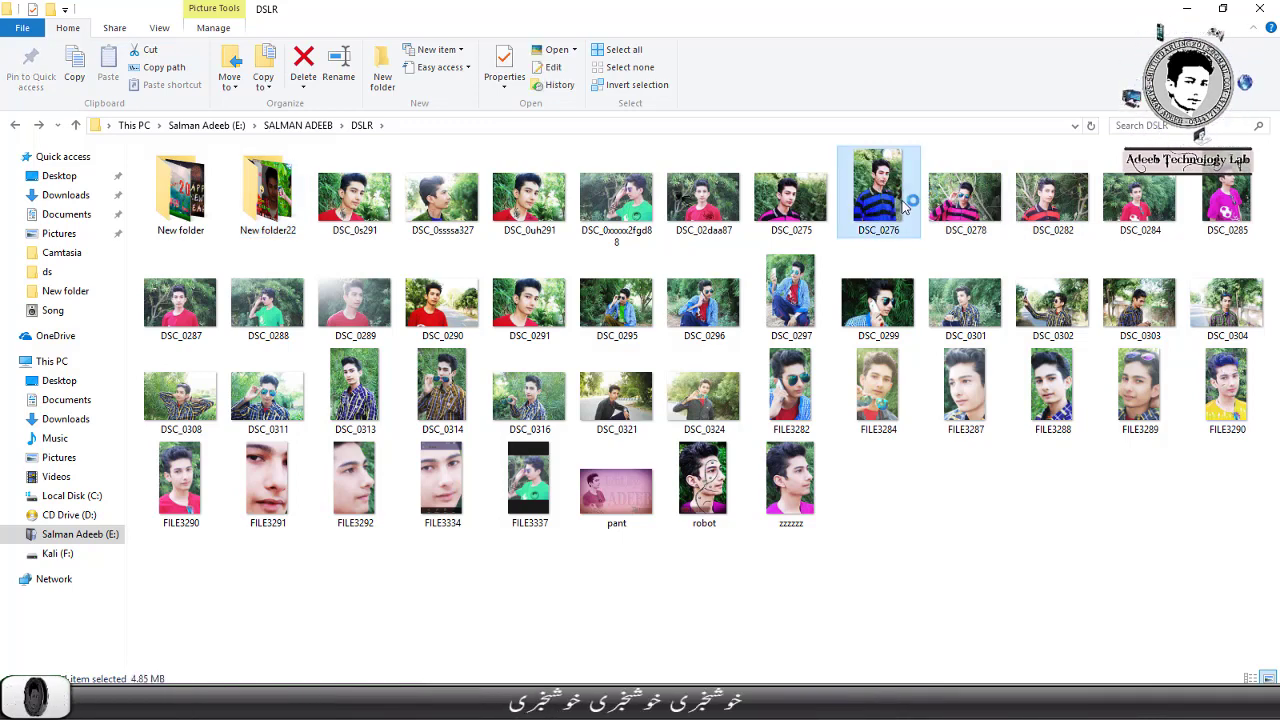
pyautogui.press('space')
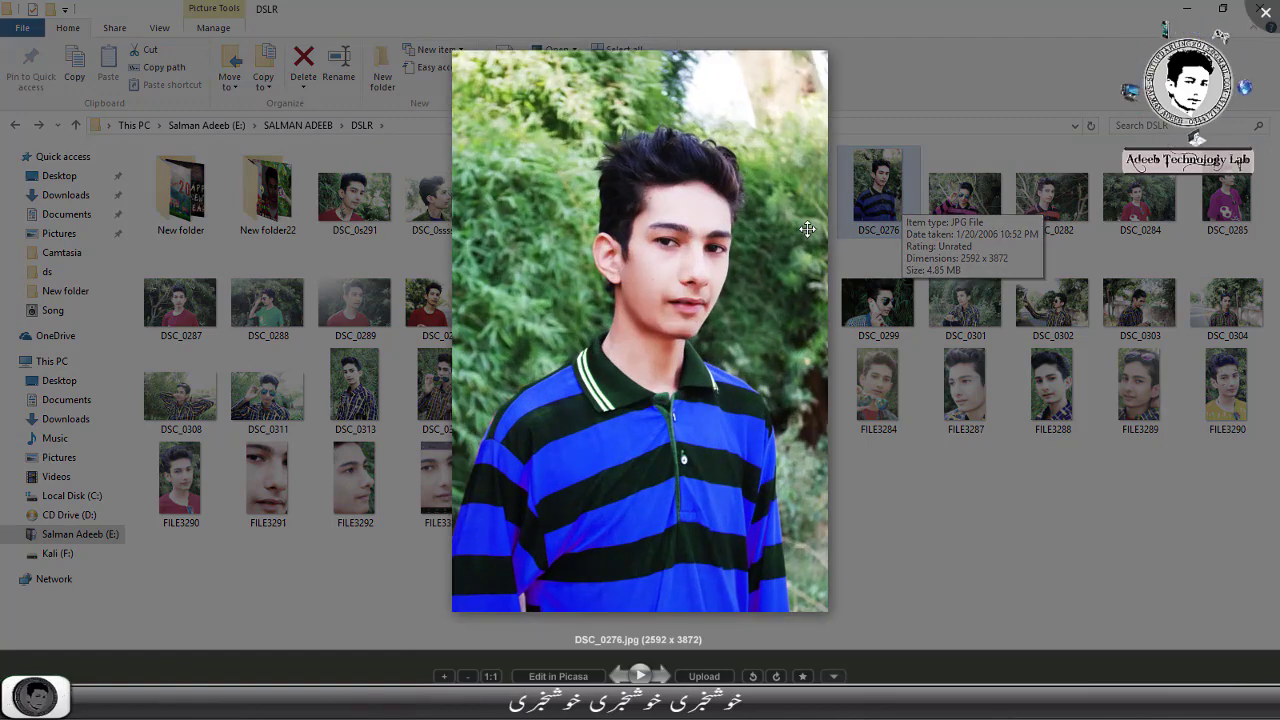
pyautogui.press('space')
pyautogui.moveTo(912, 239)
pyautogui.mouseDown()
pyautogui.moveTo(578, 655)
pyautogui.moveTo(590, 537)
pyautogui.mouseUp()
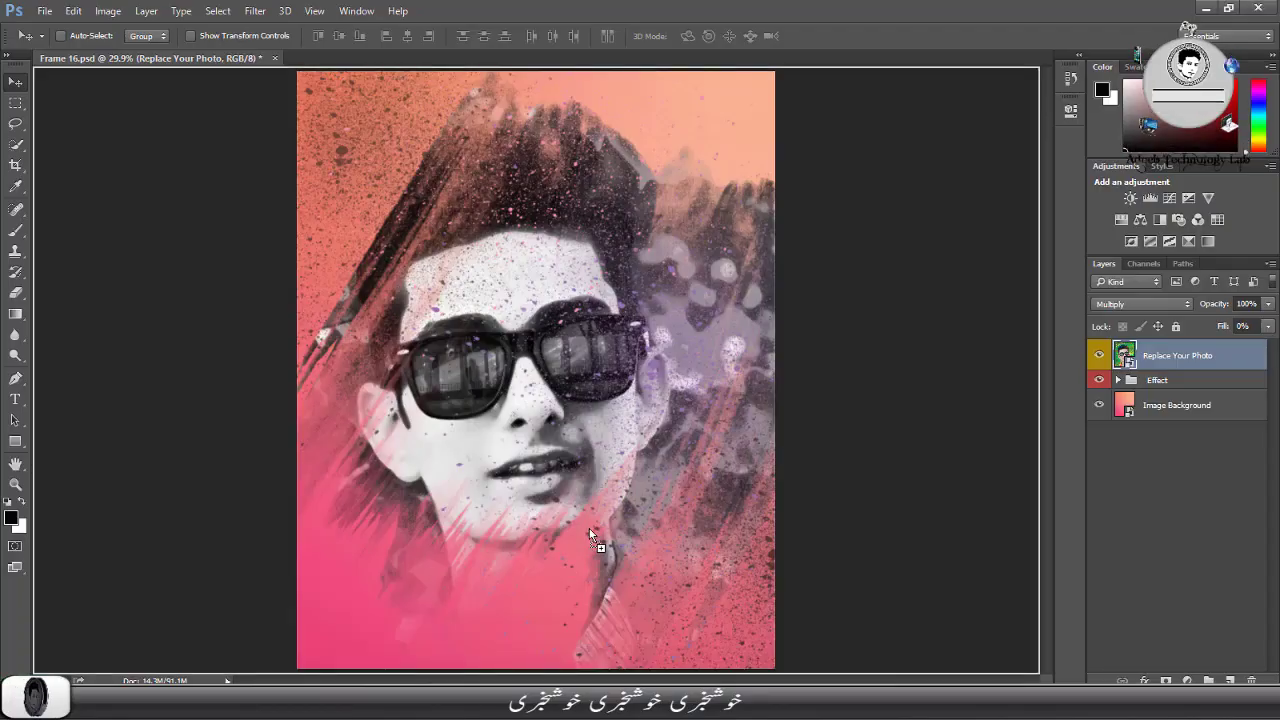
# - Drag the DSC_0276 photo down toward the taskbar
pyautogui.moveTo(598, 634)
pyautogui.mouseDown()
pyautogui.moveTo(568, 662)
pyautogui.moveTo(570, 700)
pyautogui.mouseUp()
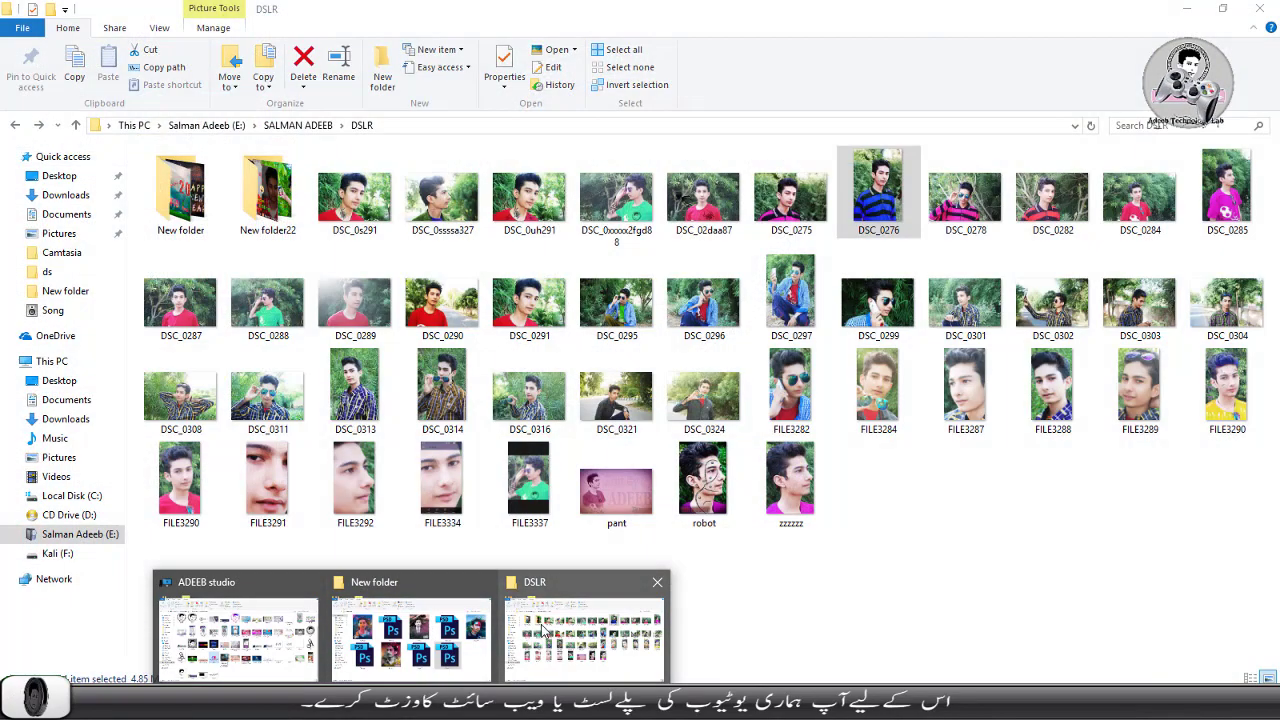
# - Bring the DSLR photo folder window to the front
pyautogui.click(568, 630)
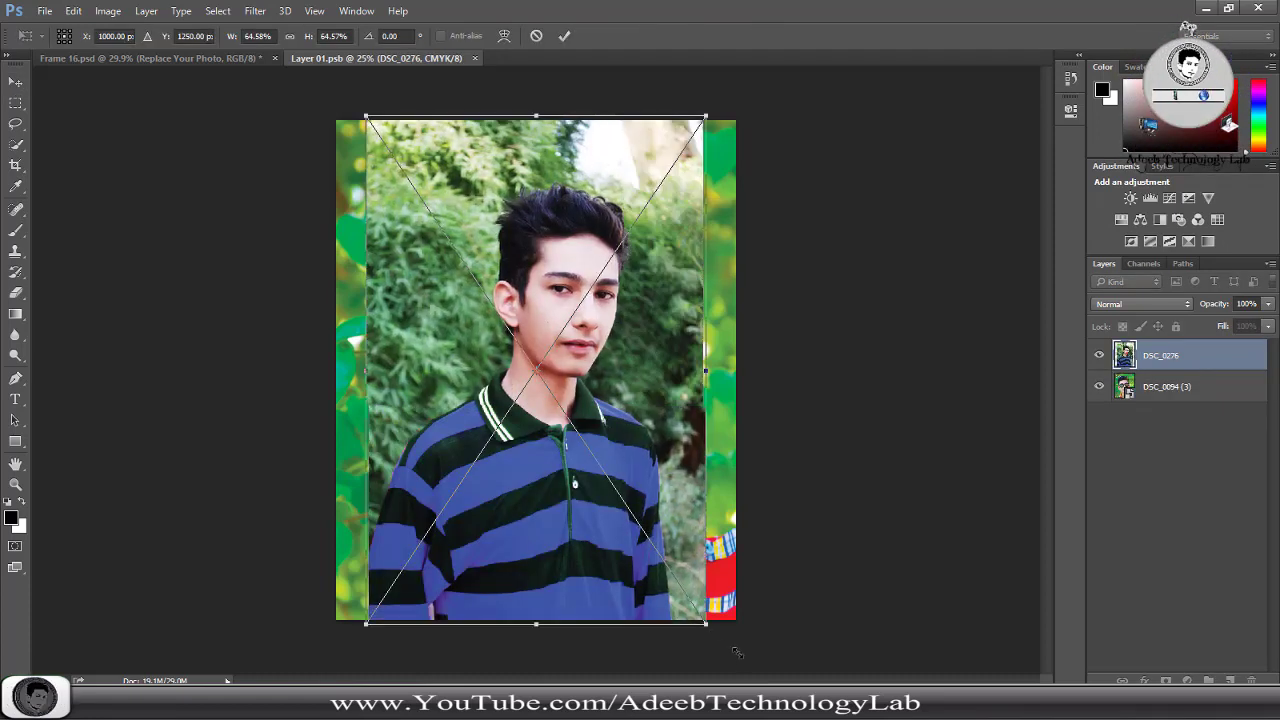
# - Enlarge and lower DSC_0276 to fill the frame, then delete the DSC_0094 (3) layer
pyautogui.moveTo(704, 622)
pyautogui.mouseDown()
pyautogui.moveTo(746, 676)
pyautogui.moveTo(768, 676)
pyautogui.mouseUp()
pyautogui.moveTo(620, 359)
pyautogui.mouseDown()
pyautogui.moveTo(620, 412)
pyautogui.moveTo(612, 400)
pyautogui.mouseUp()
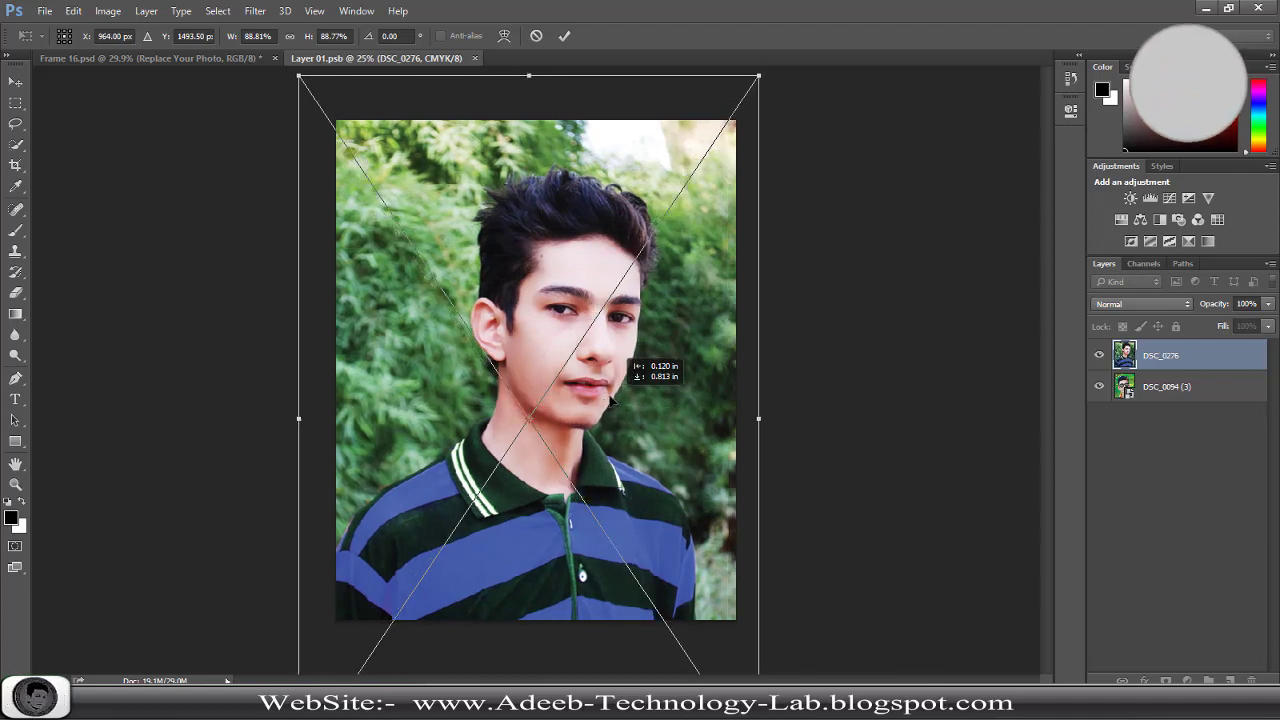
pyautogui.moveTo(612, 400); pyautogui.dragTo(610, 397)
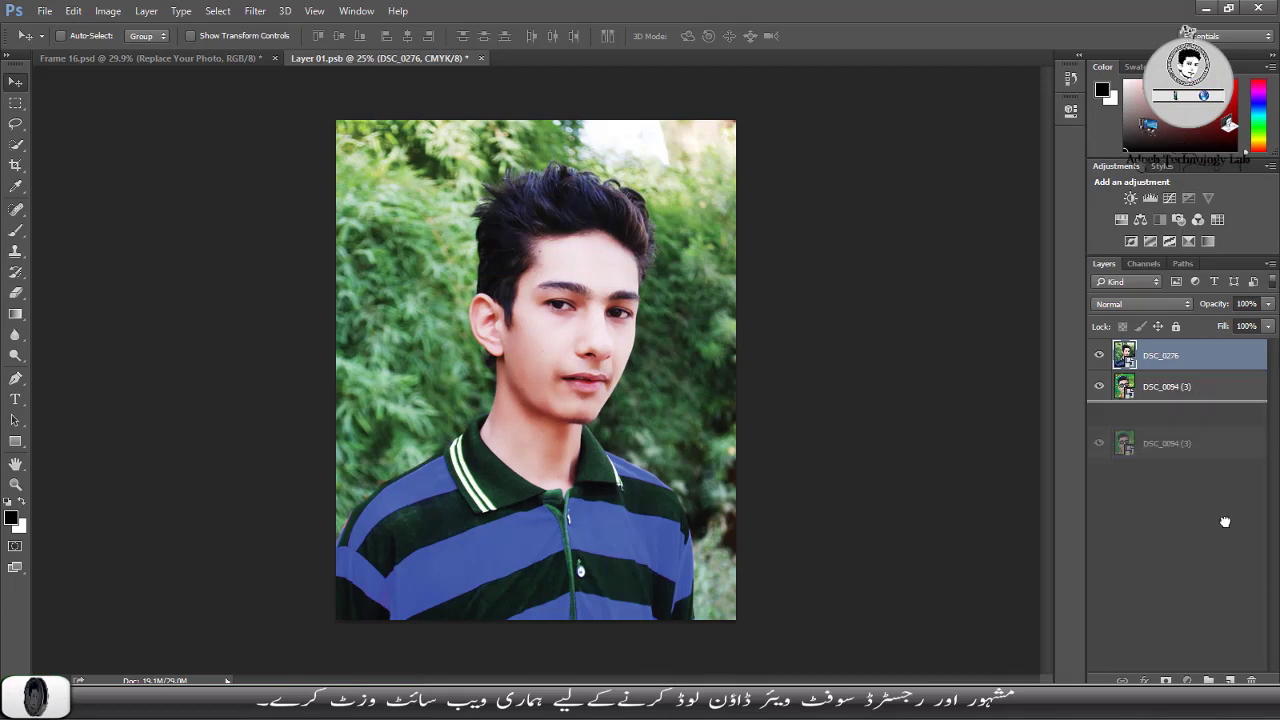
pyautogui.moveTo(1225, 521); pyautogui.dragTo(1255, 680)
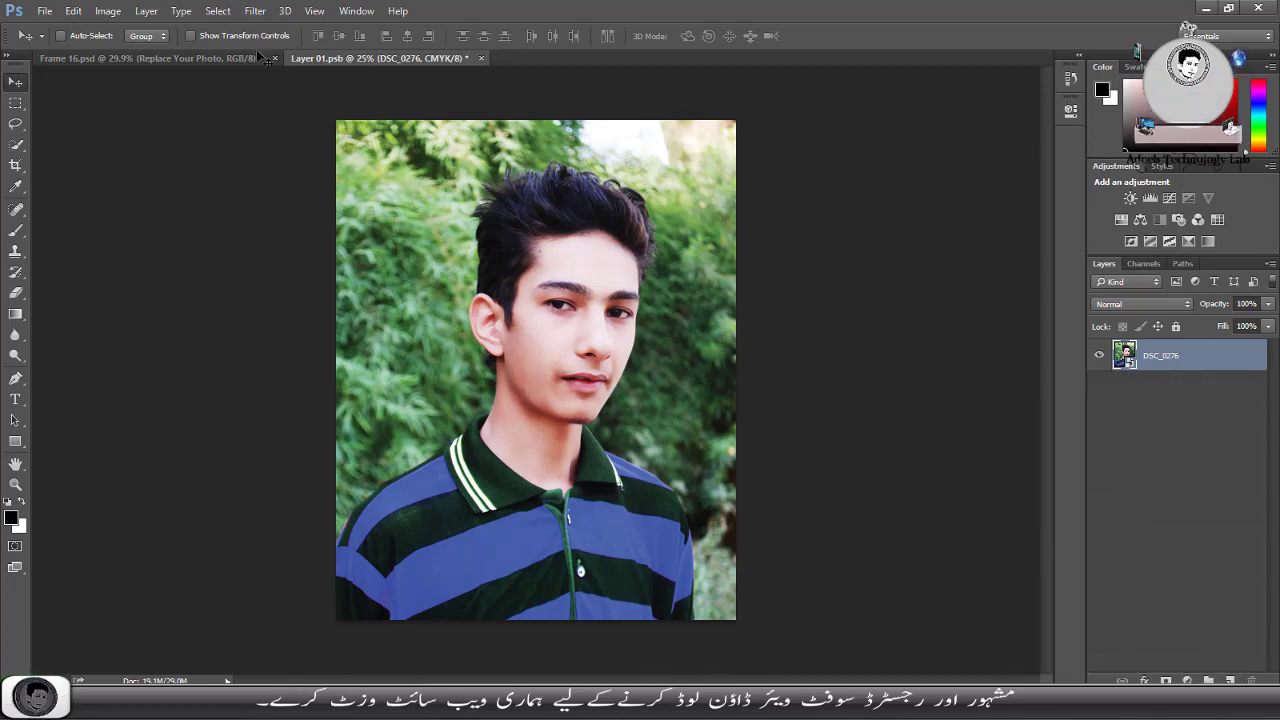
# - Save and close the embedded Layer 01.psb so Frame 16.psd shows the DSC_0276 portrait
pyautogui.click(481, 58)
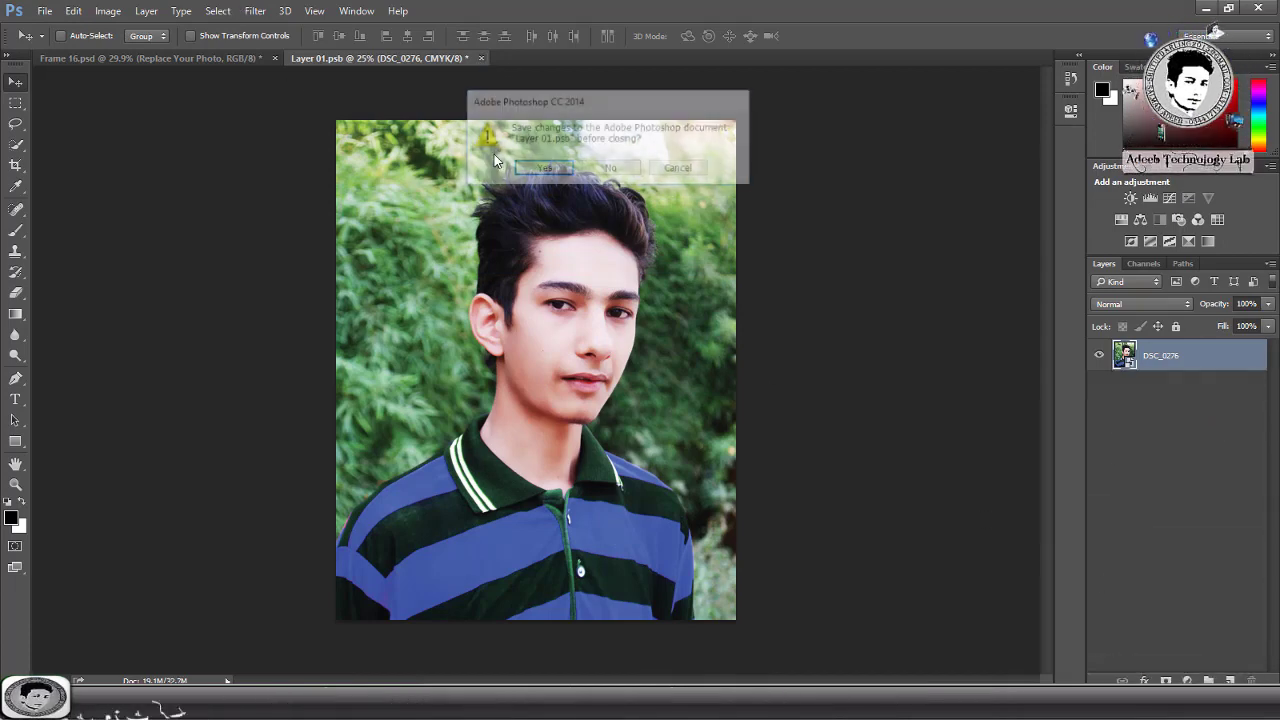
pyautogui.click(538, 167)
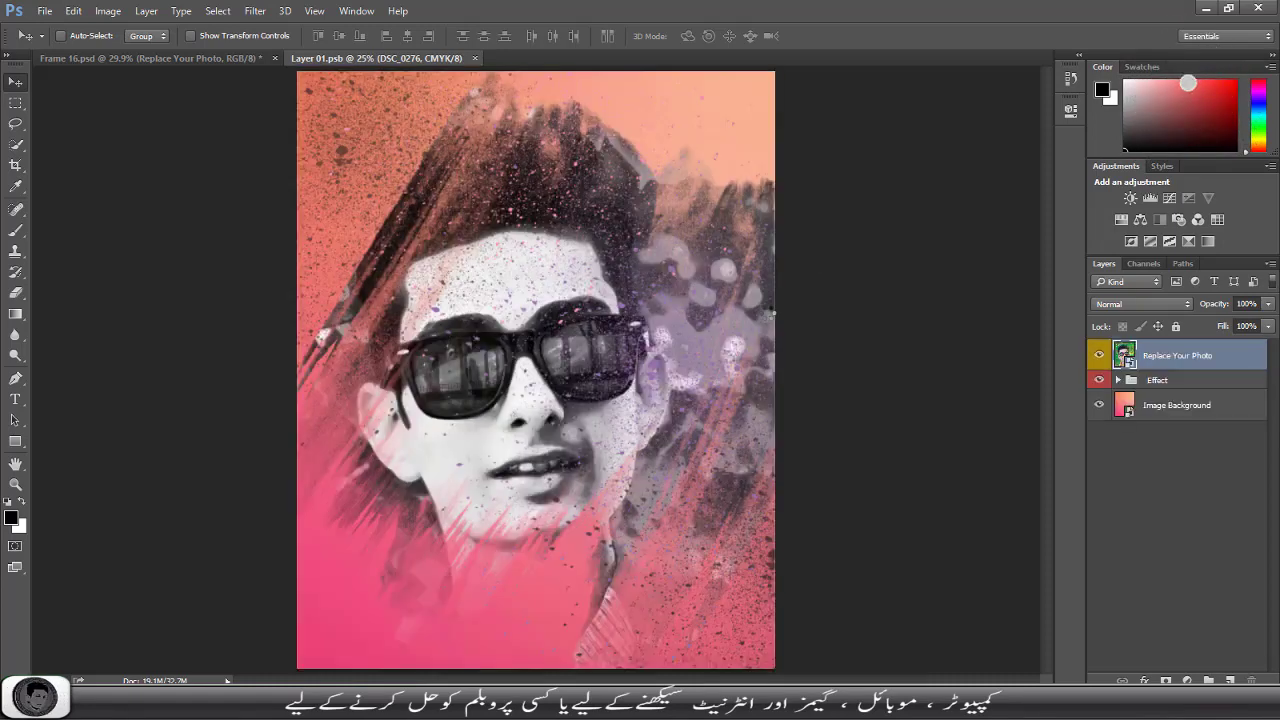
pyautogui.hotkey('ctrl', 'w')
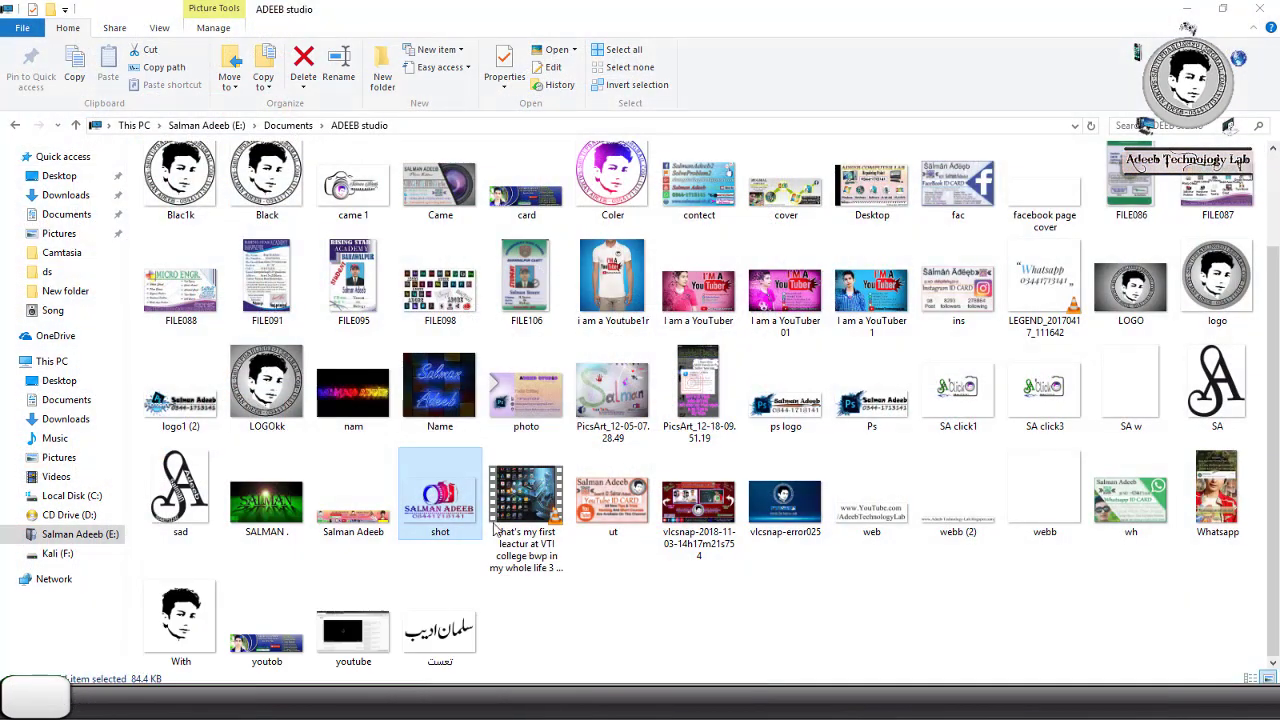
# - Place the black Urdu name image from the ADEEB studio folder into Frame 16
pyautogui.click(238, 635)
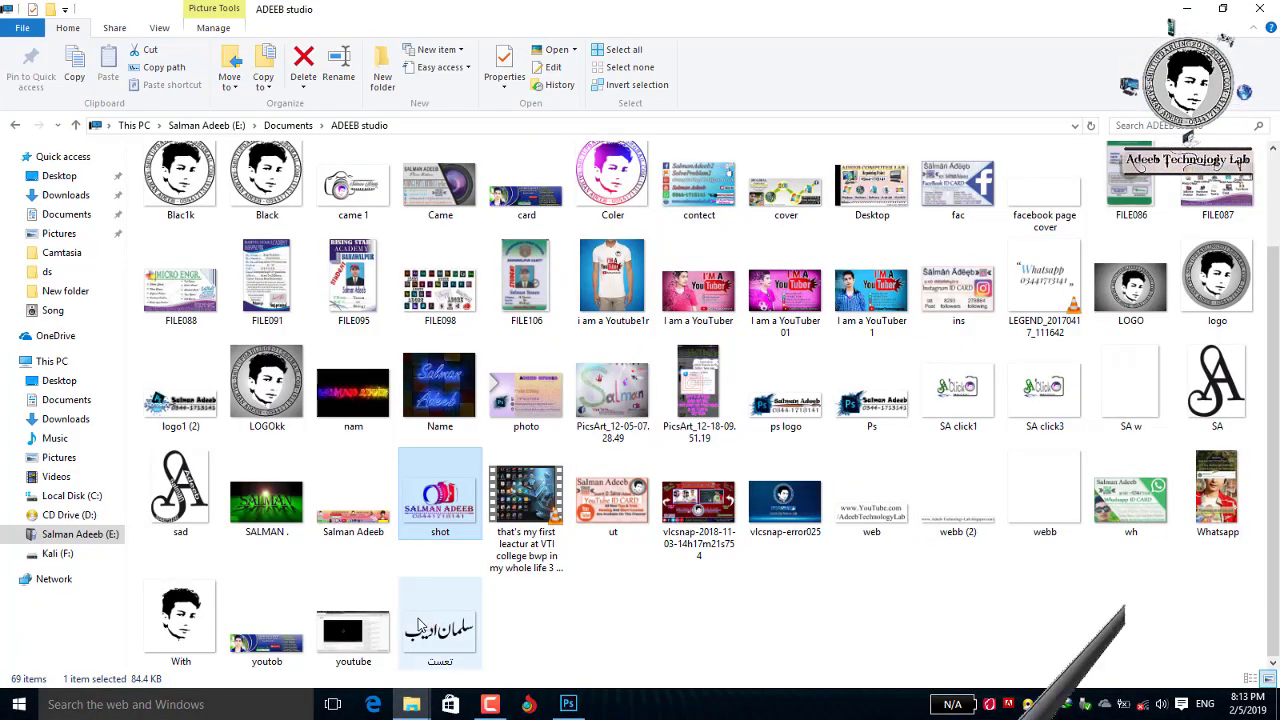
pyautogui.doubleClick(447, 641)
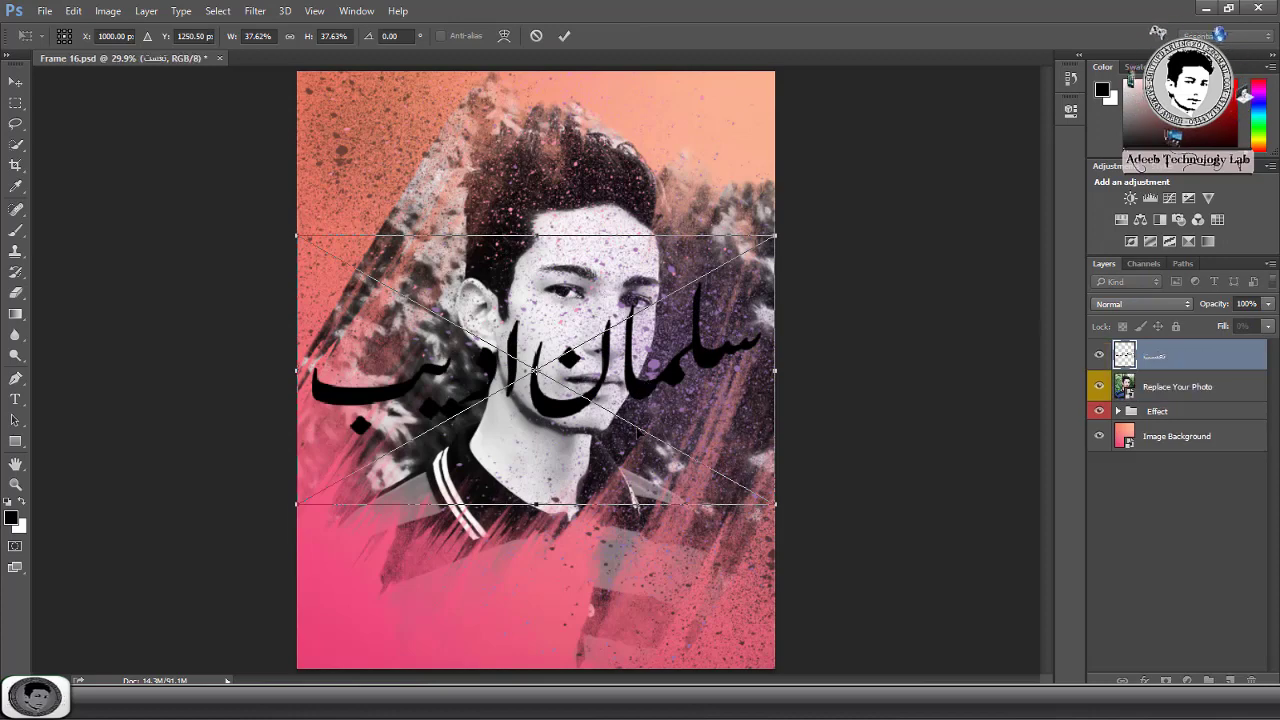
# - Scale the Urdu name to about 24.4% and set it near the bottom edge
pyautogui.moveTo(643, 410); pyautogui.dragTo(643, 574)
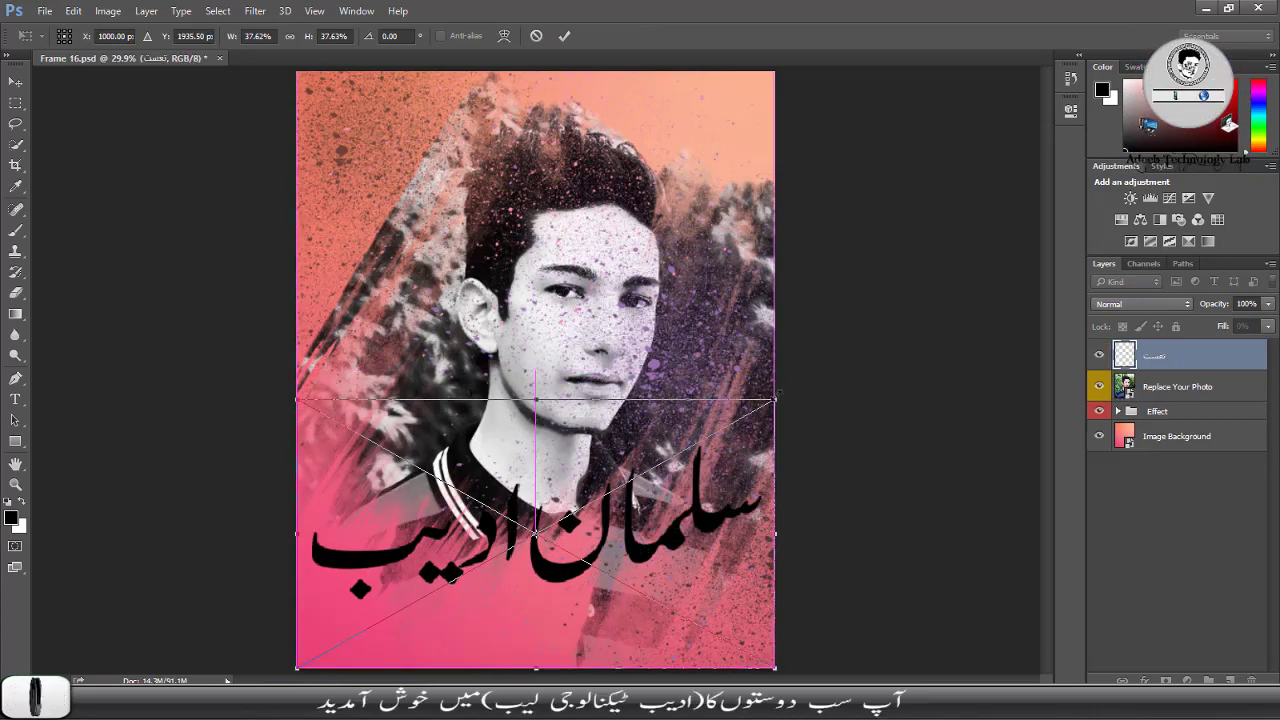
pyautogui.moveTo(775, 398); pyautogui.dragTo(478, 567)
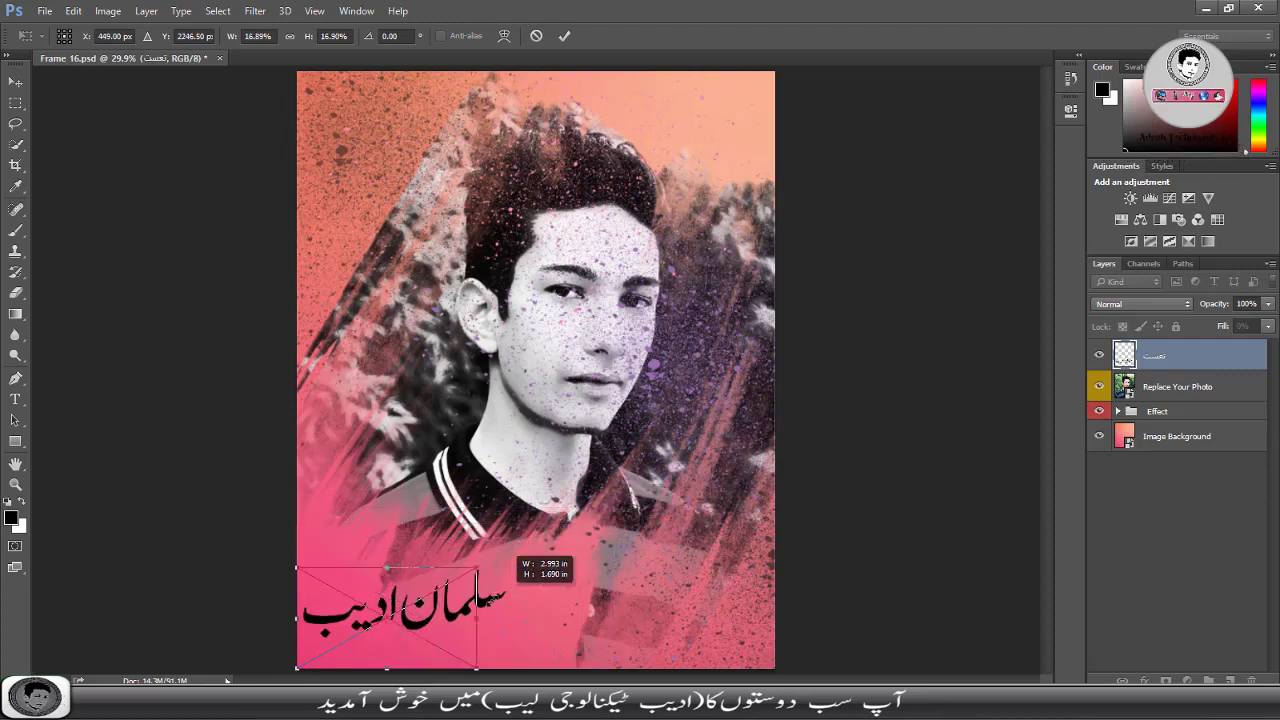
pyautogui.moveTo(478, 567); pyautogui.dragTo(607, 493)
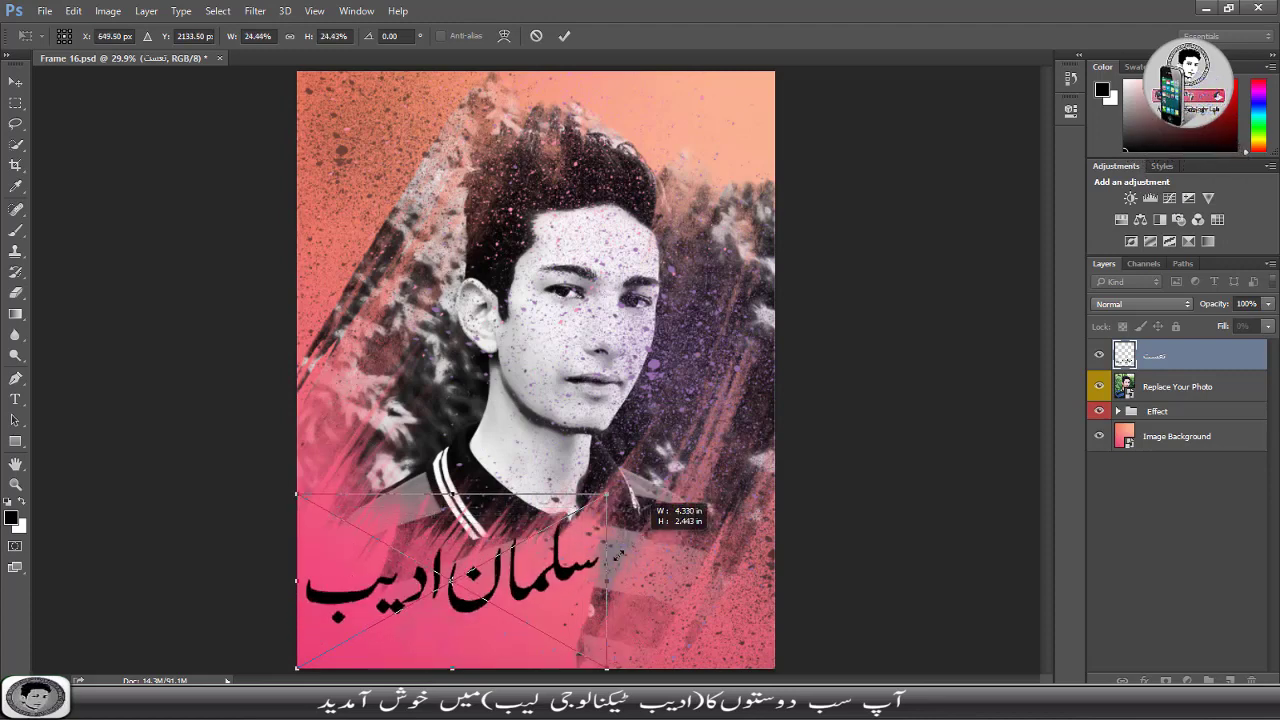
pyautogui.moveTo(554, 537); pyautogui.dragTo(557, 573)
pyautogui.hotkey('shift', 'alt', 'm')
pyautogui.press('Return')
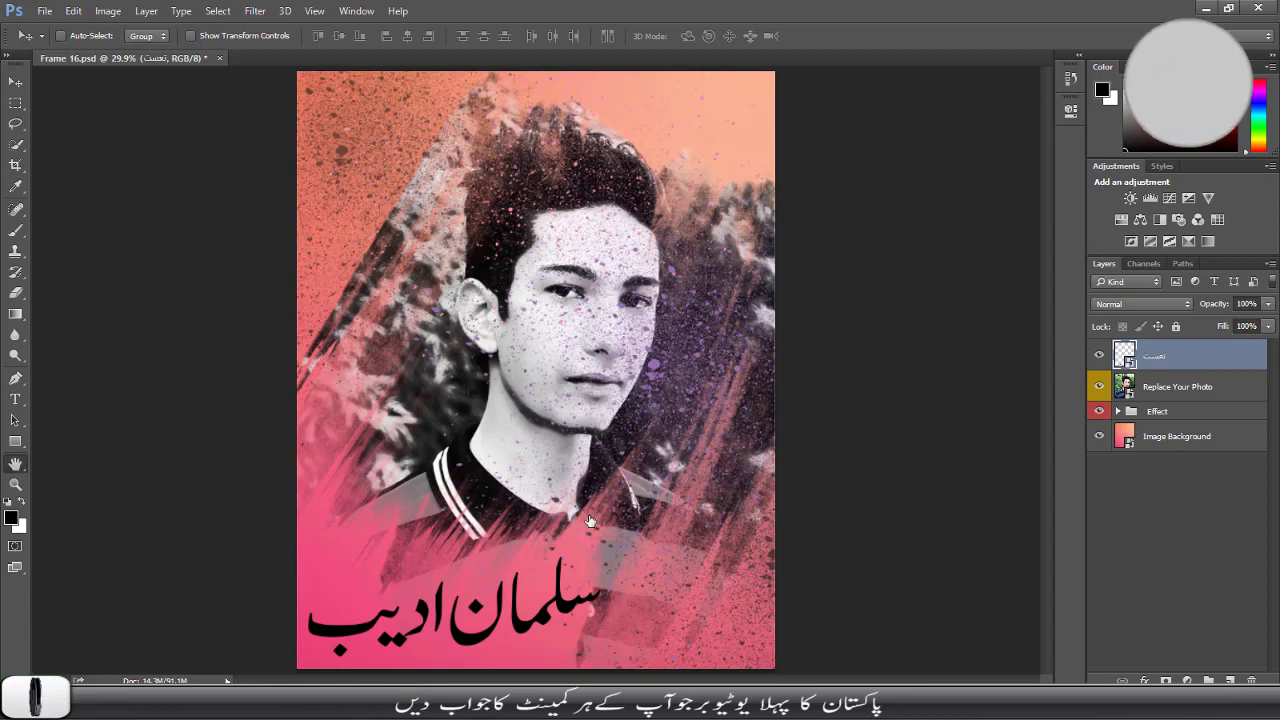
# - Give the Urdu name layer a white (ffffff) Color Overlay style
pyautogui.doubleClick(1220, 356)
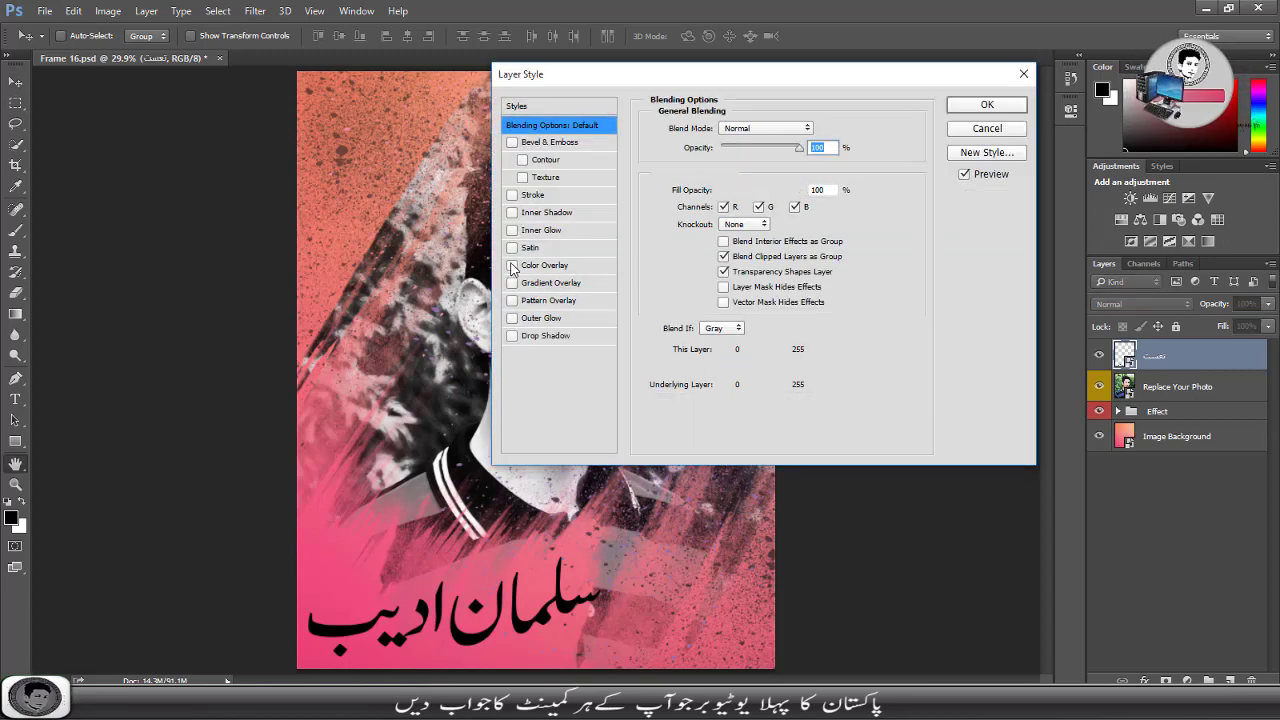
pyautogui.click(513, 266)
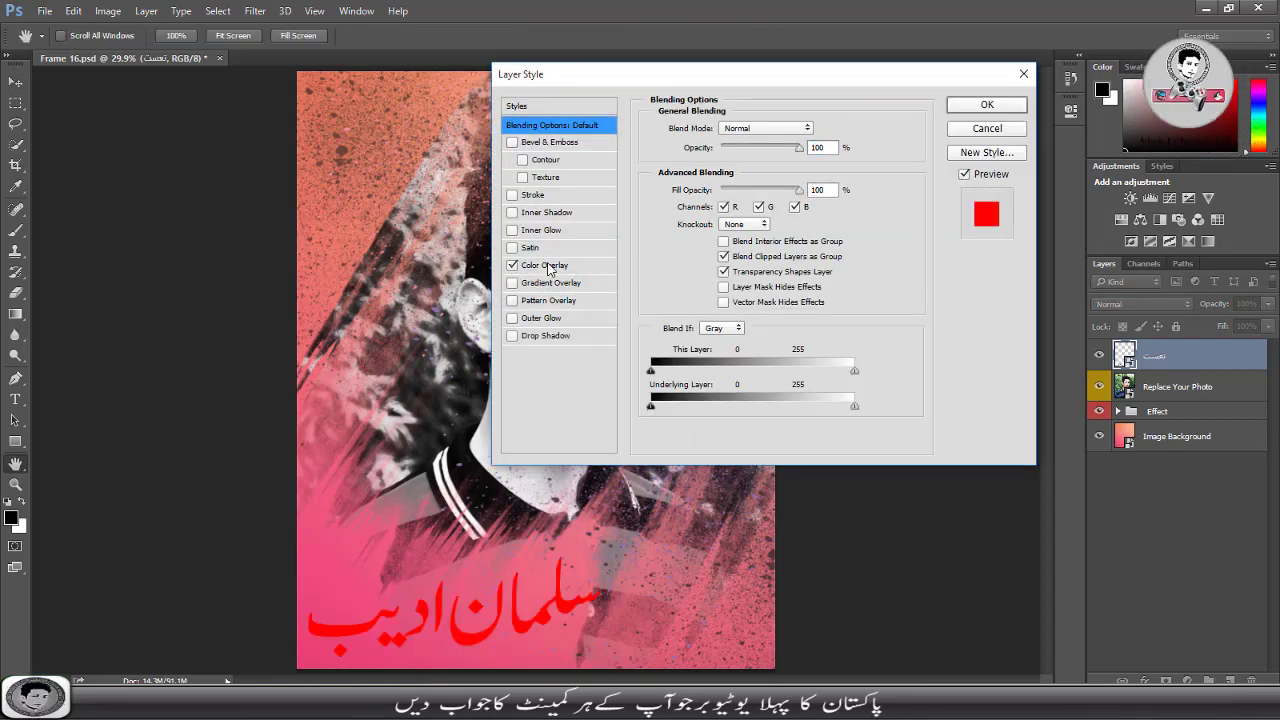
pyautogui.click(814, 131)
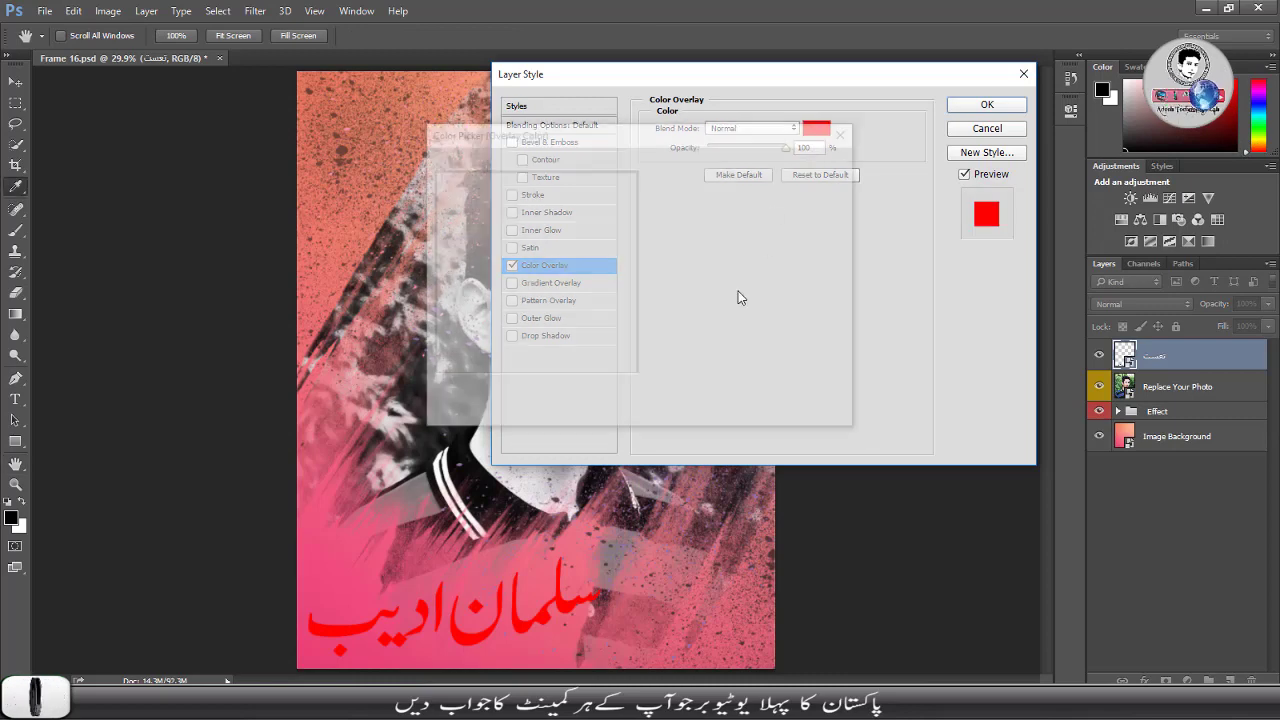
pyautogui.write('853838')
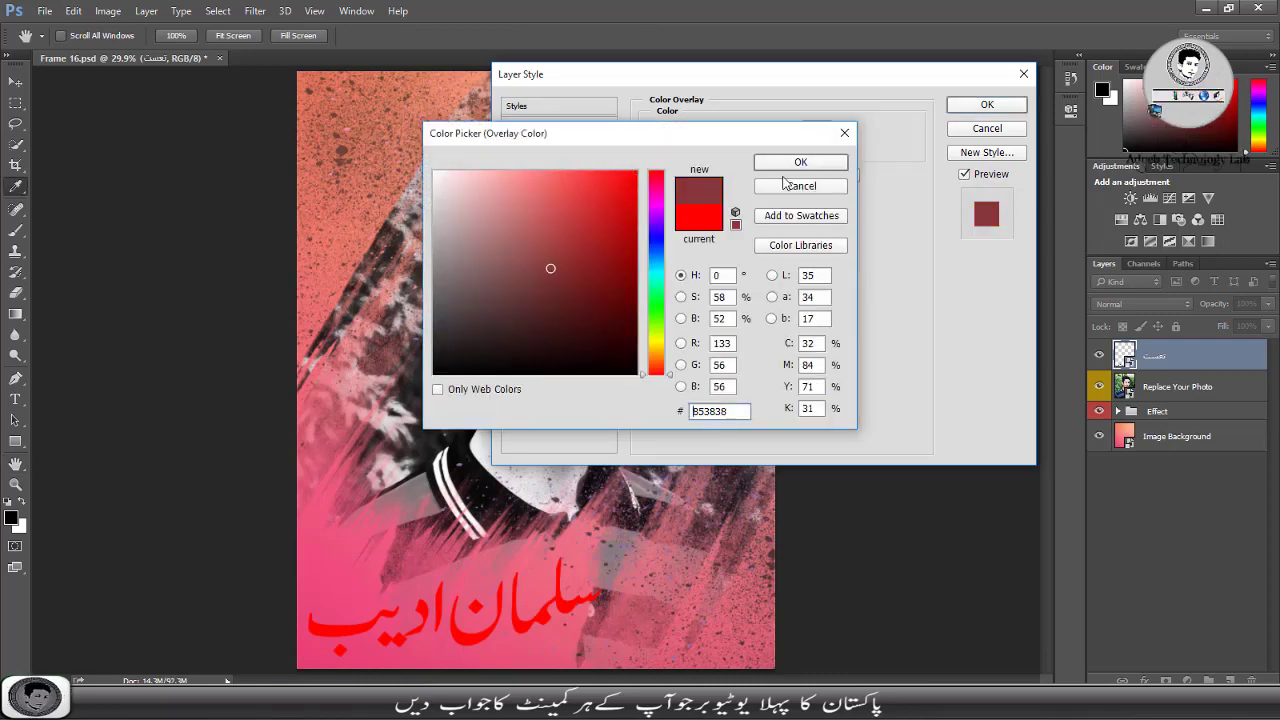
pyautogui.click(426, 175)
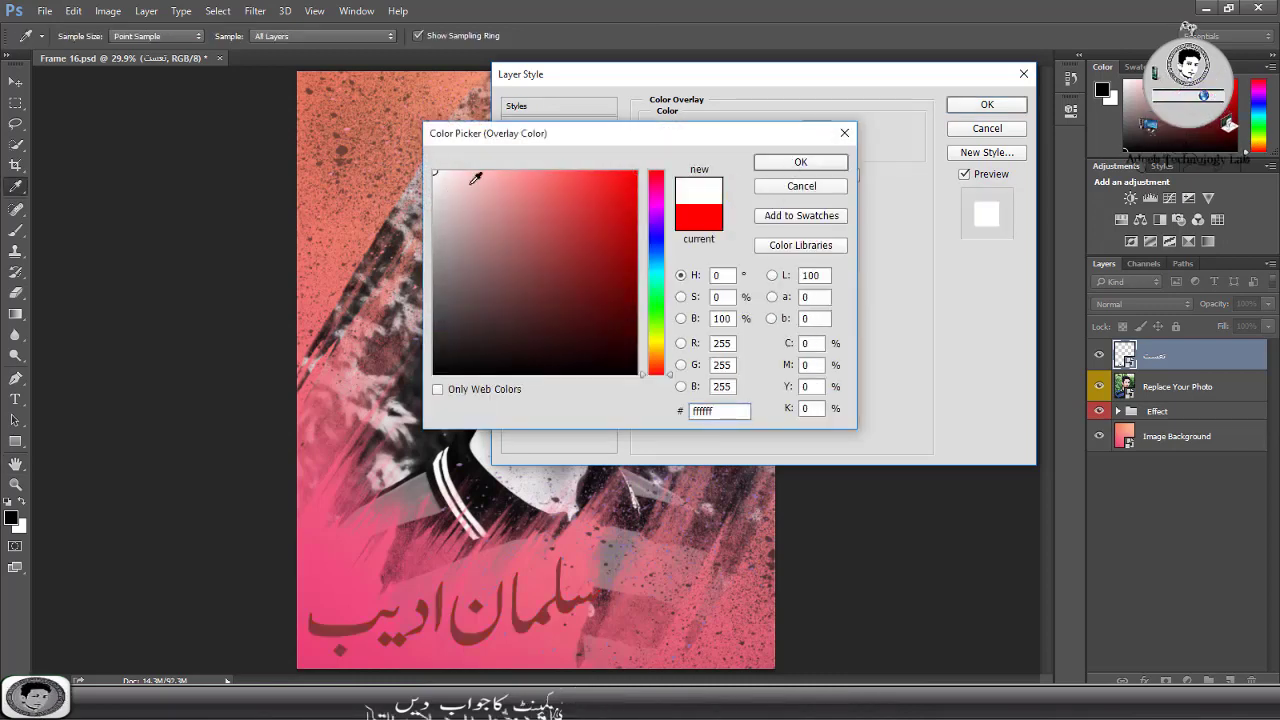
pyautogui.click(800, 163)
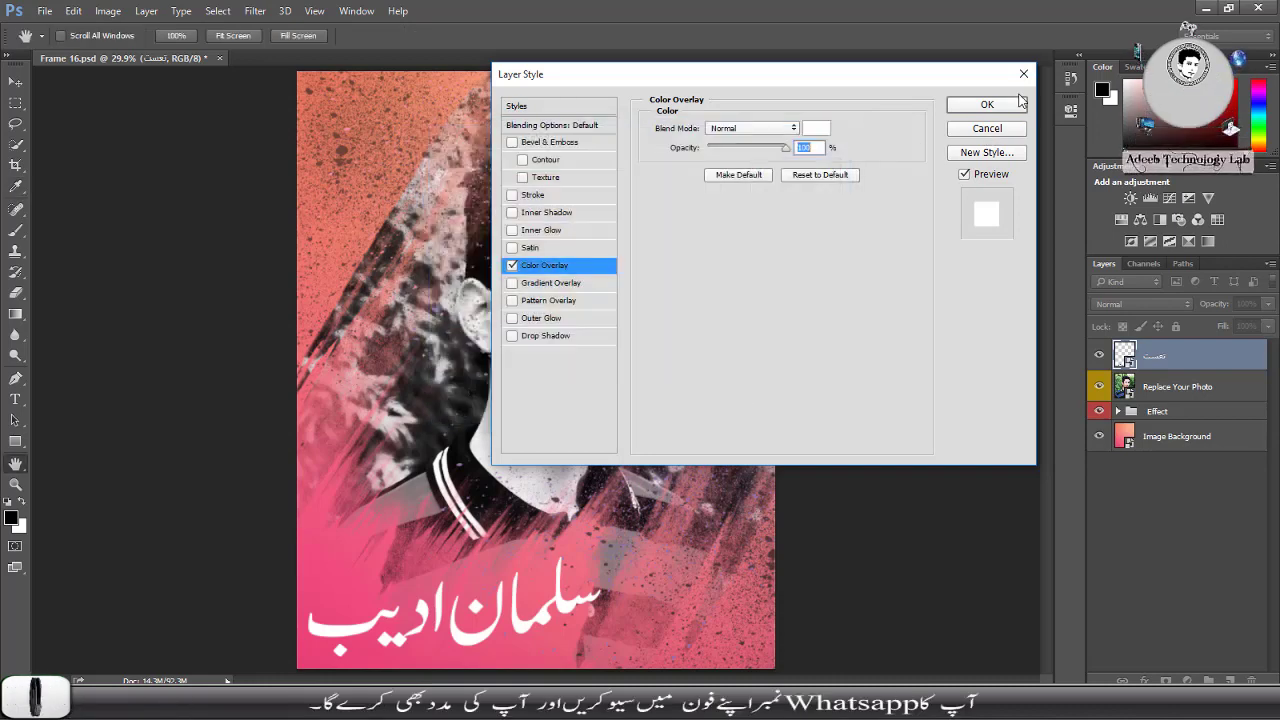
pyautogui.click(987, 105)
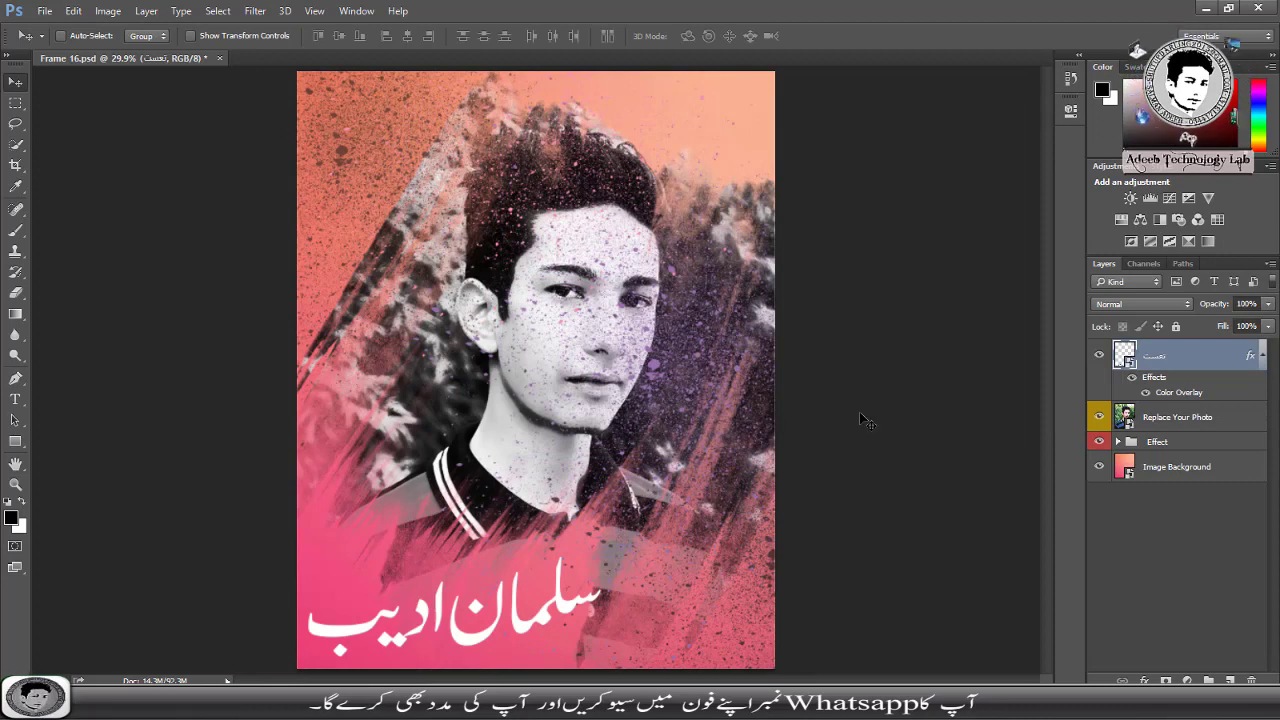
# - Save Frame 16.psd with the white Urdu name in place
pyautogui.hotkey('ctrl', 's')
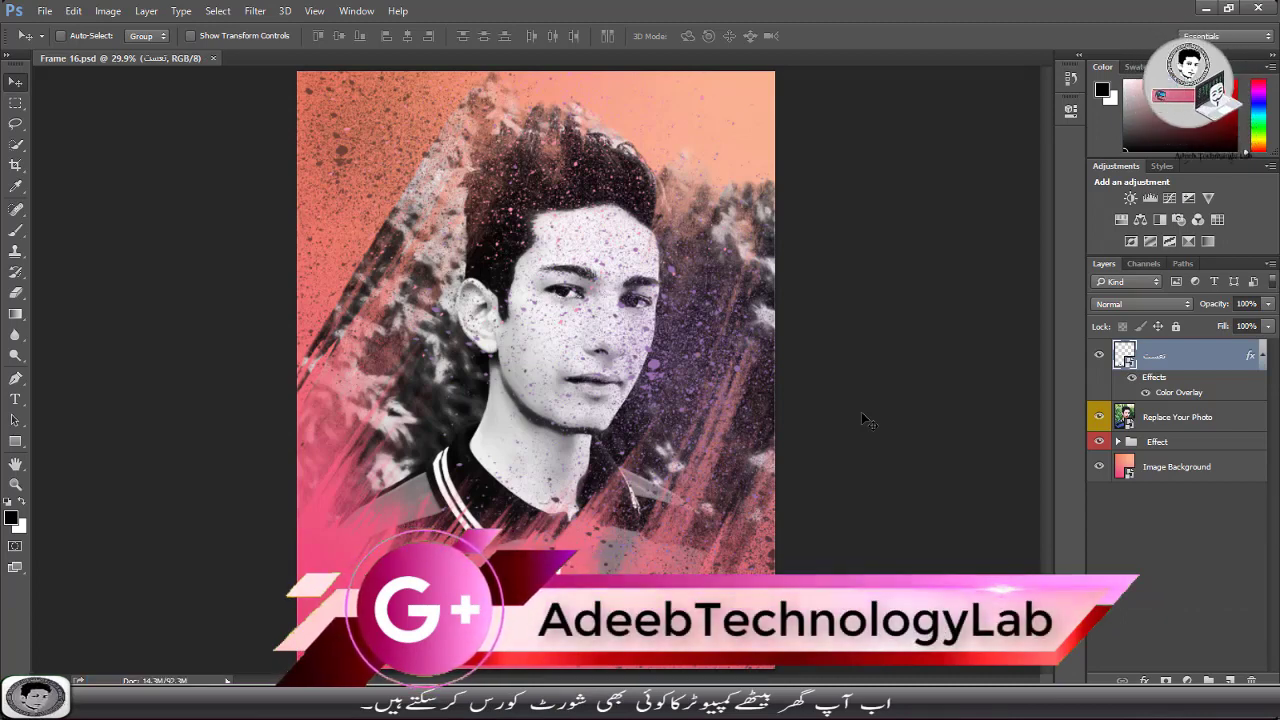
pyautogui.click(44, 11)
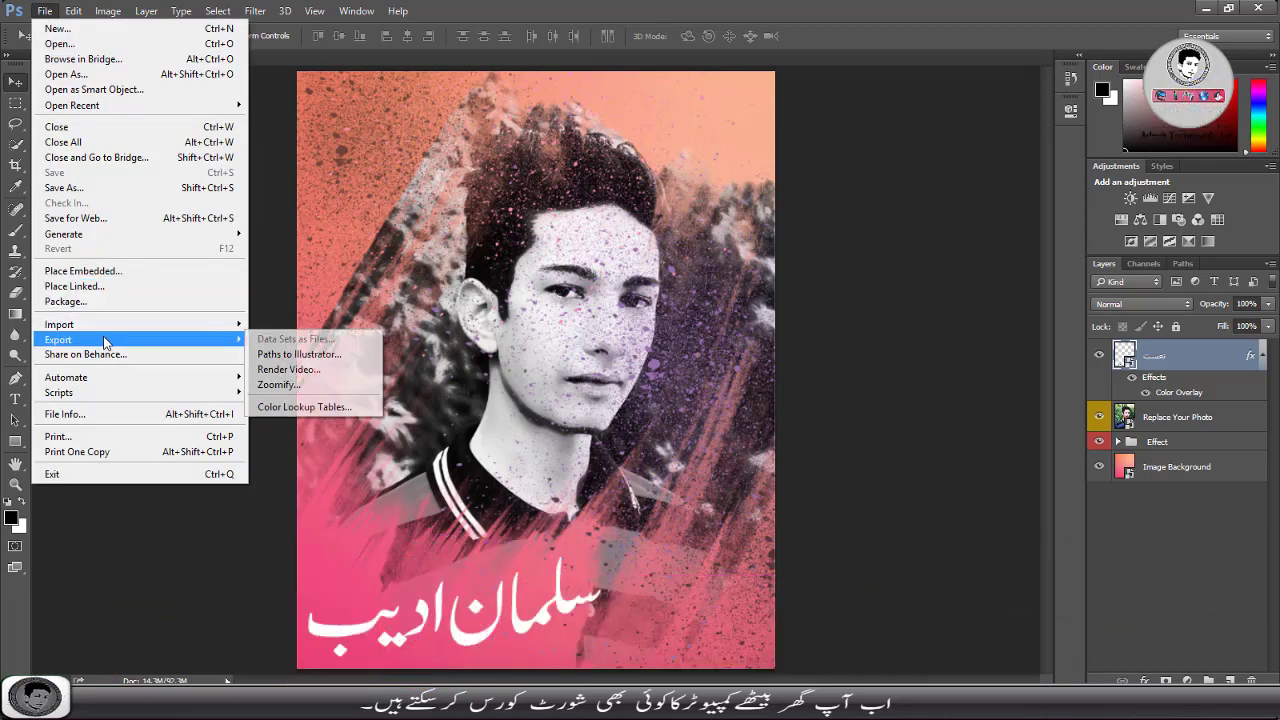
# - Save a maximum-quality JPEG copy named Frame 16 into New folder and select it there
pyautogui.click(83, 188)
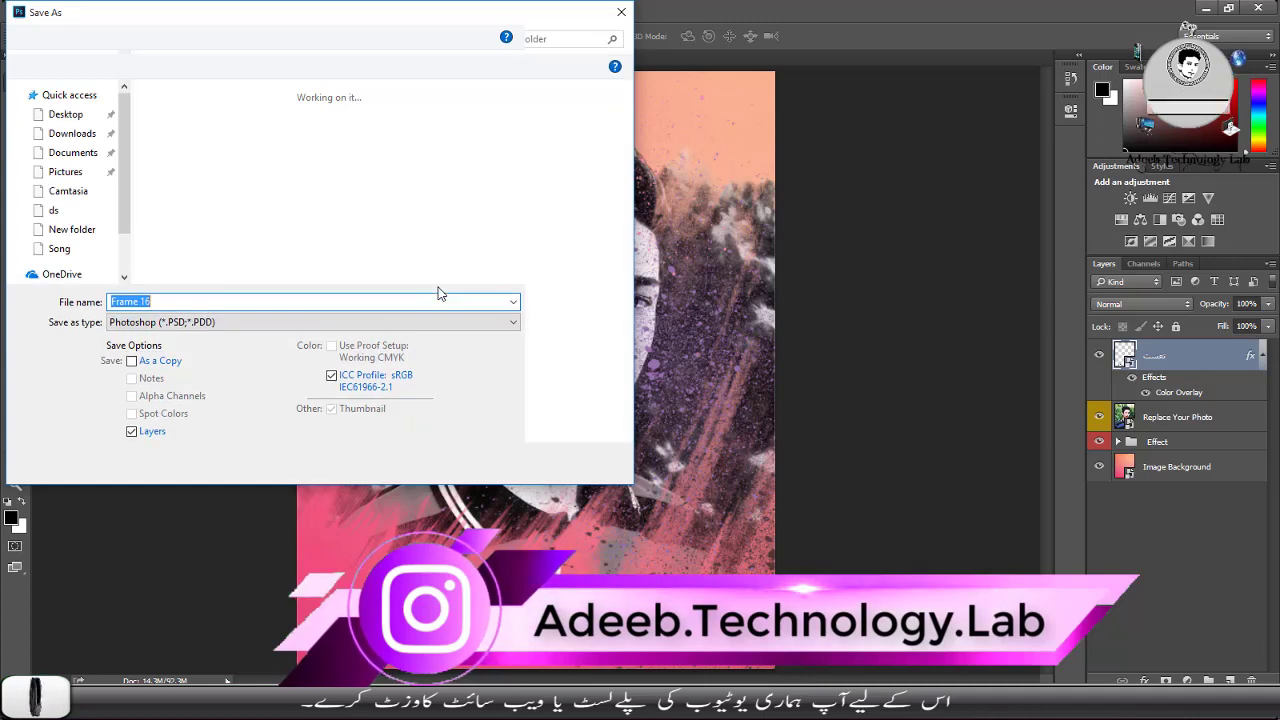
pyautogui.click(449, 322)
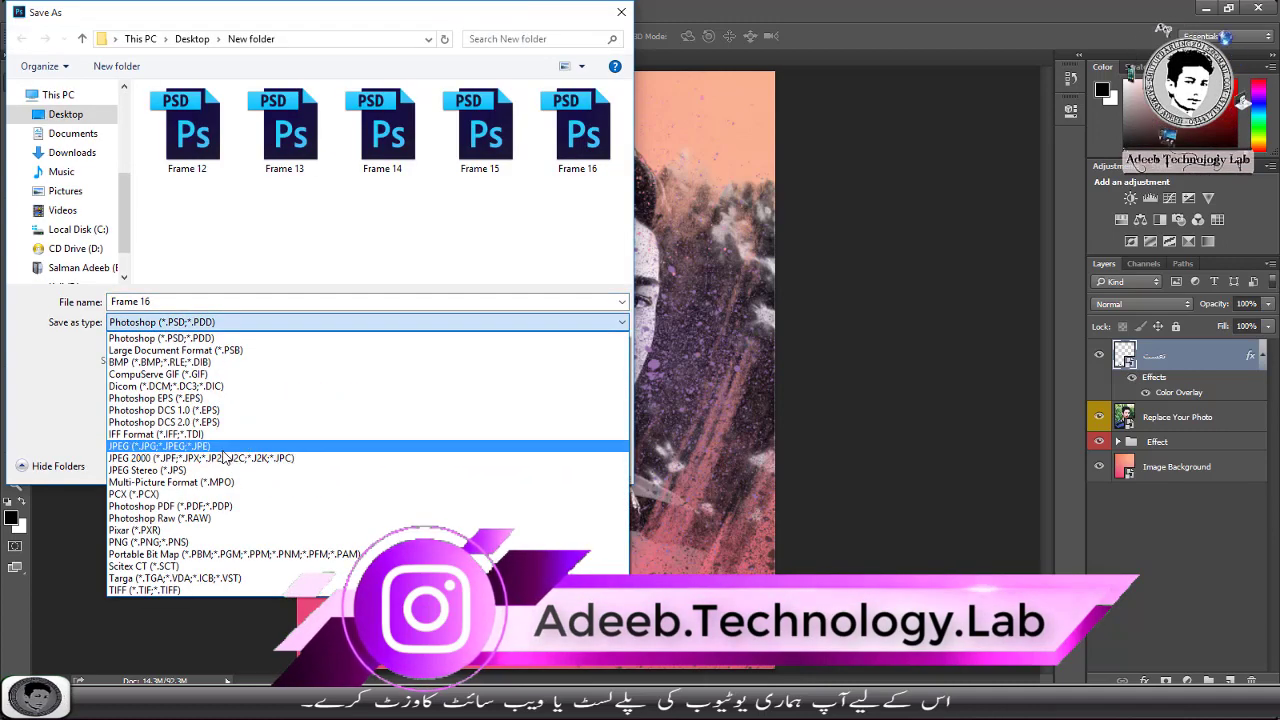
pyautogui.click(240, 446)
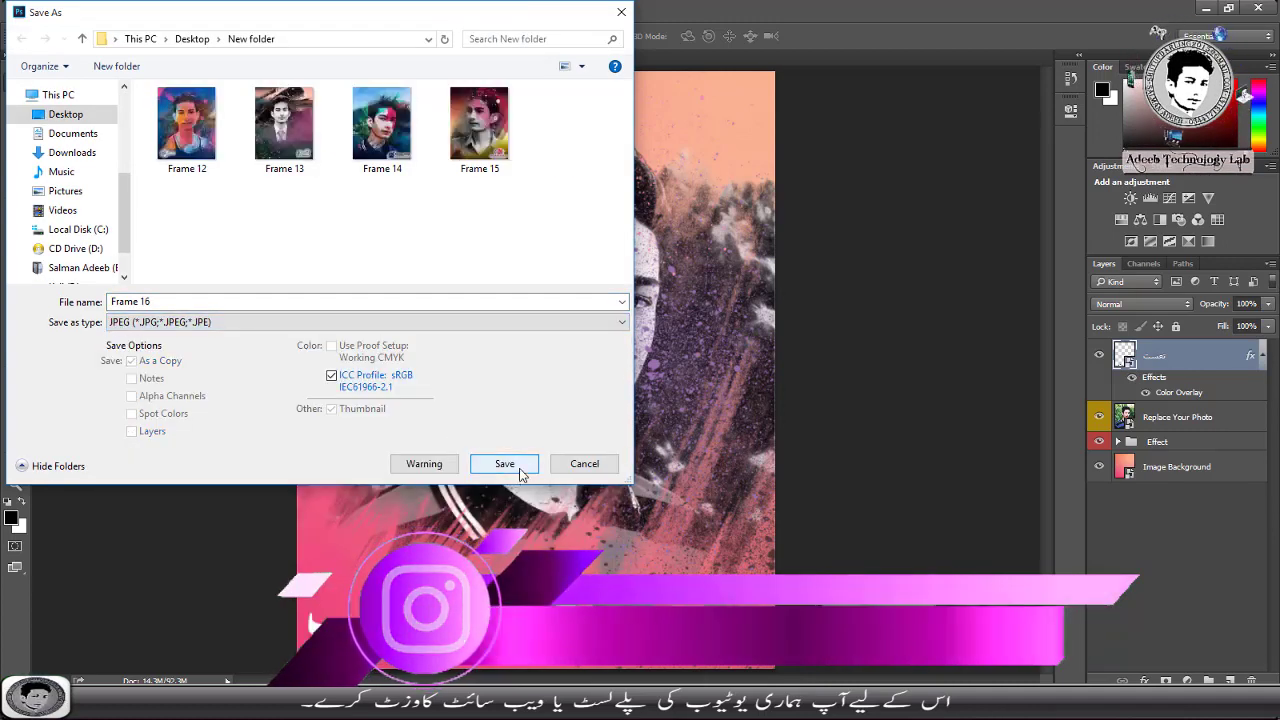
pyautogui.click(504, 464)
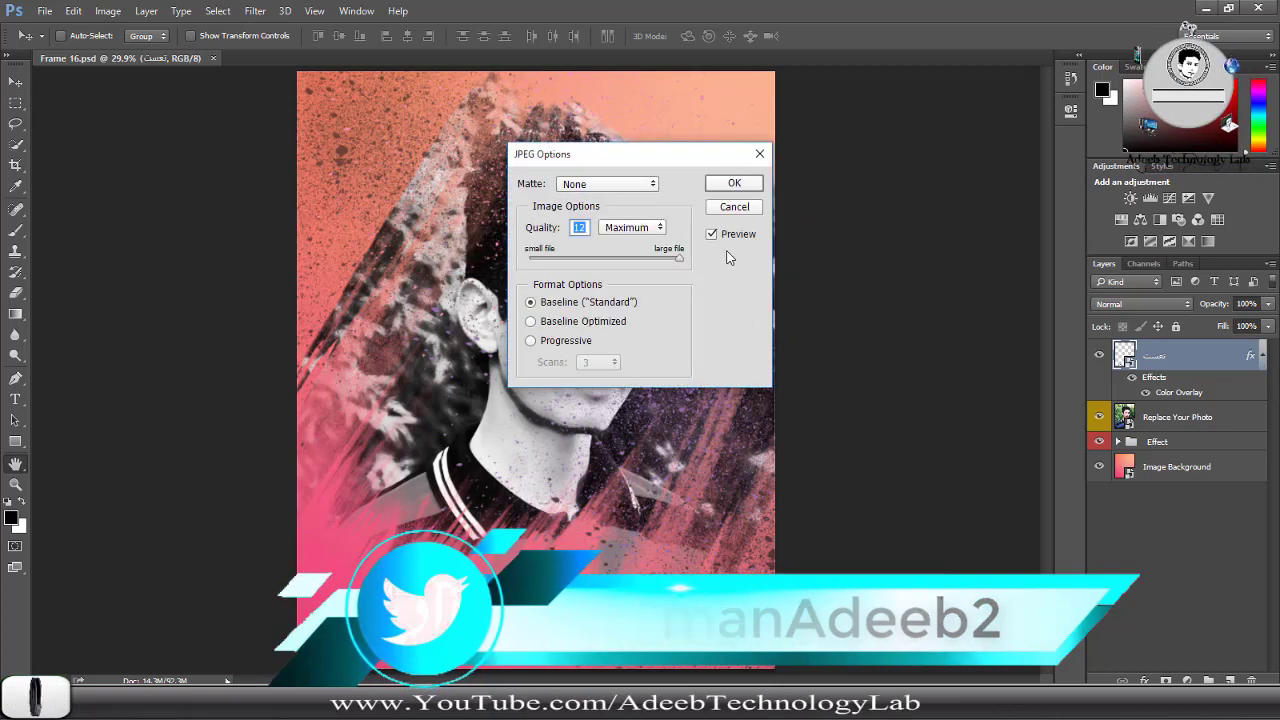
pyautogui.click(732, 182)
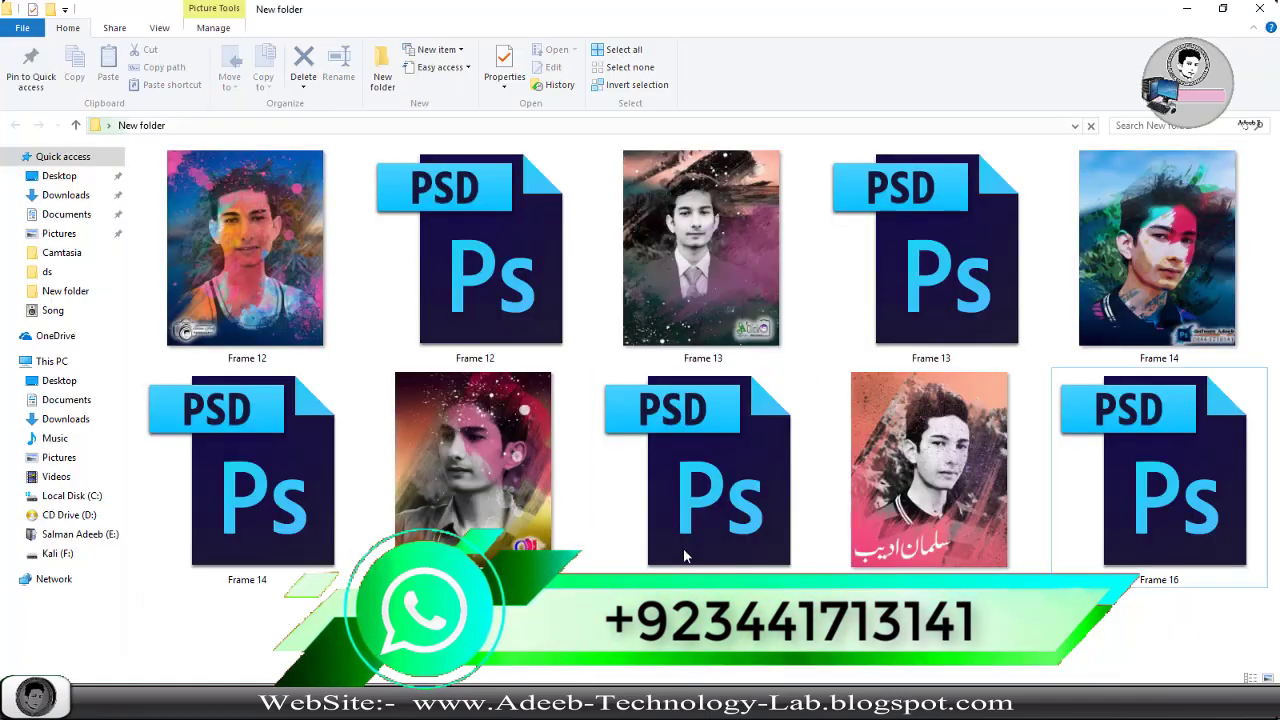
pyautogui.click(923, 474)
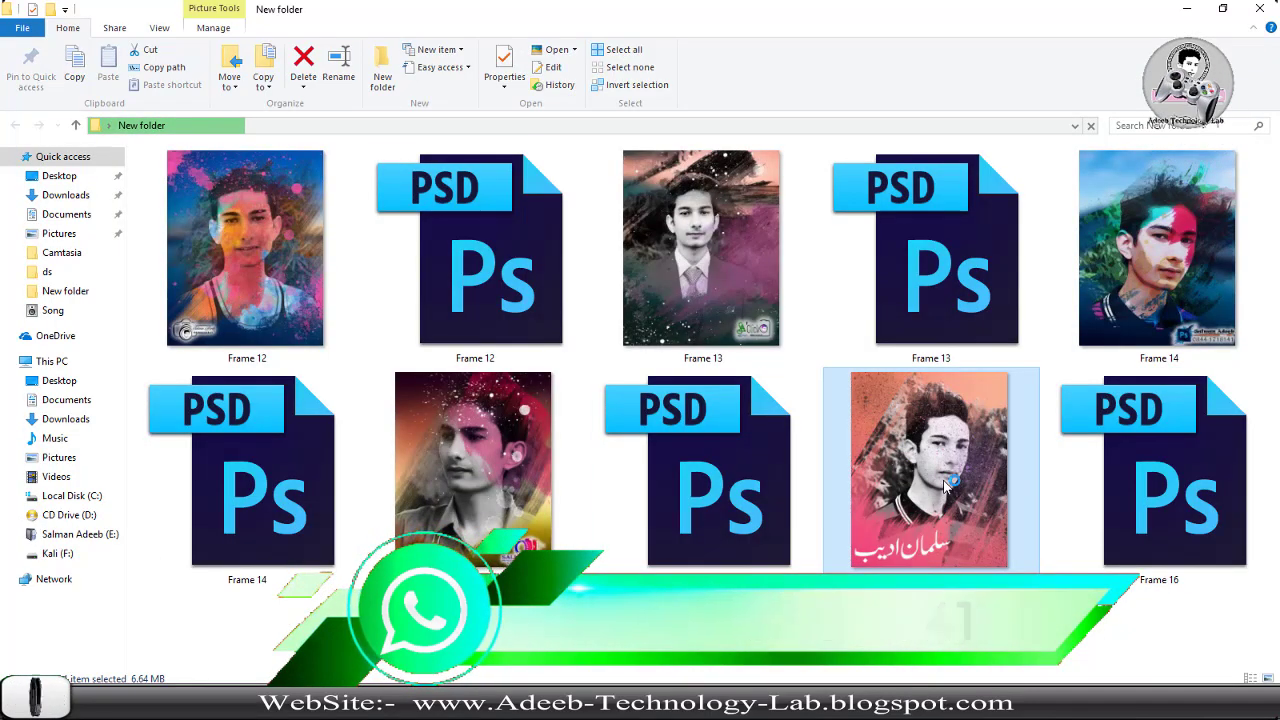
pyautogui.moveTo(929, 470)
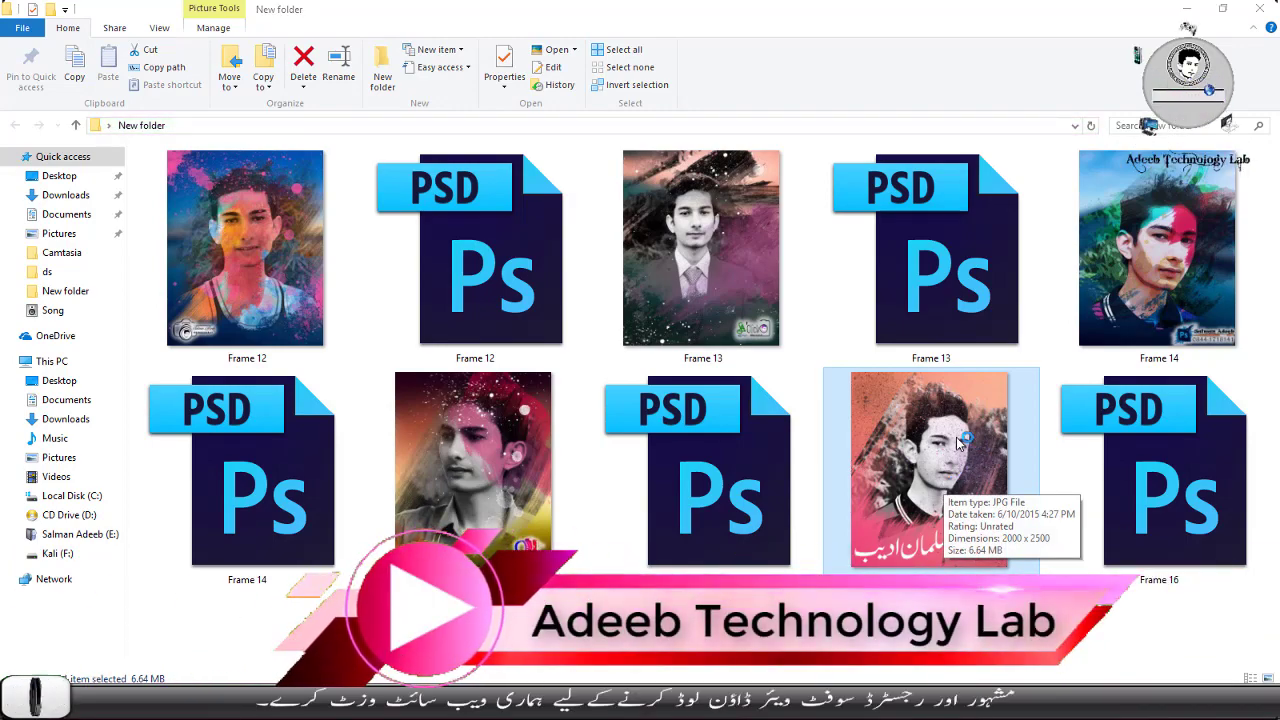
# - Open the Frame 16 JPG in Picasa Photo Viewer to check the finished poster
pyautogui.doubleClick(956, 437)
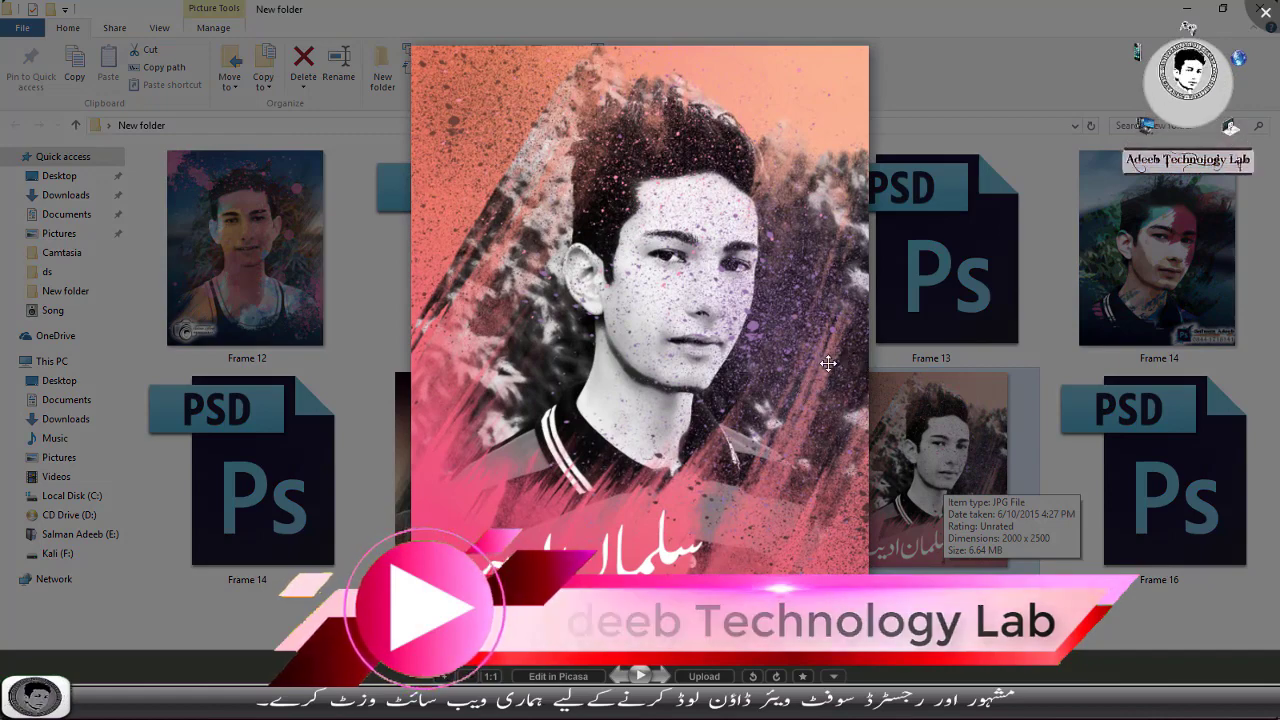